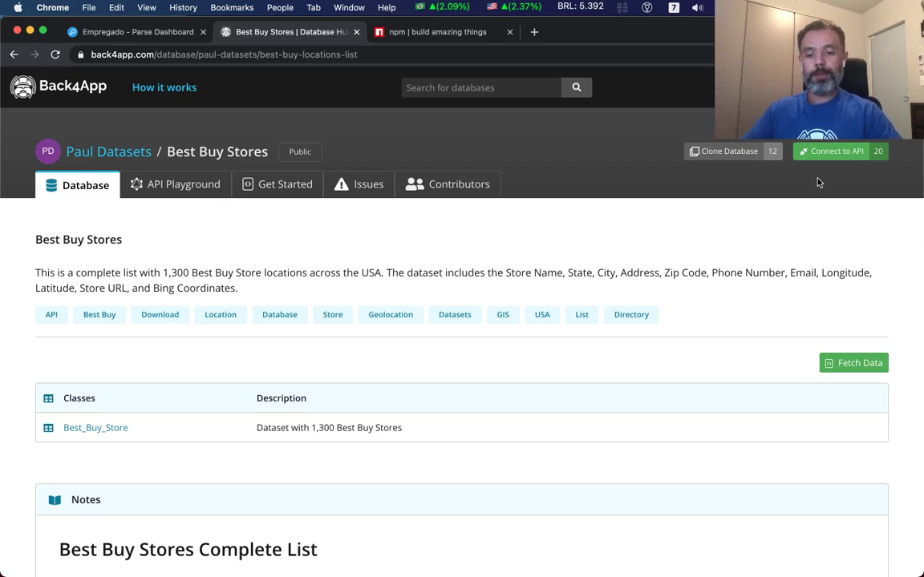
Connect the MinhaEmpresa app to the Best Buy Stores database and dismiss the success message.
click(833, 151)
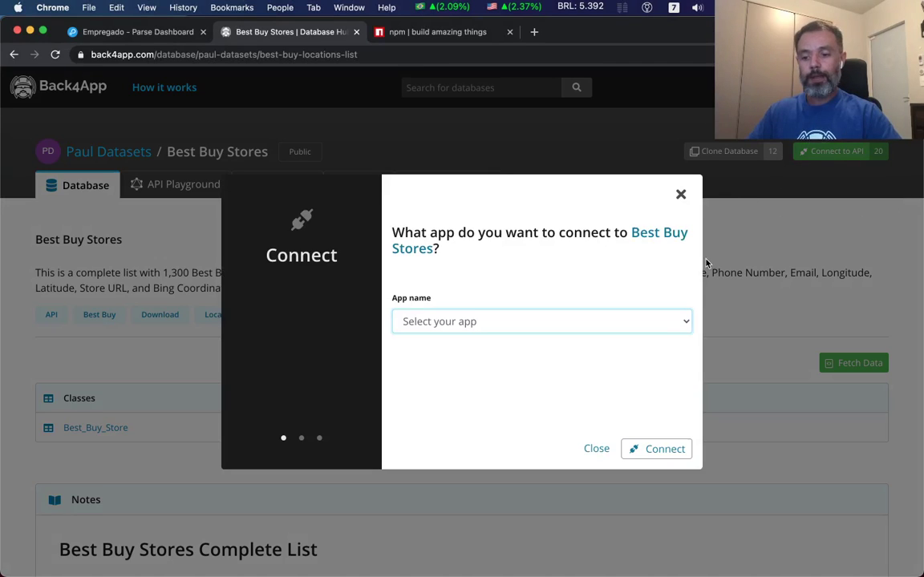
click(615, 322)
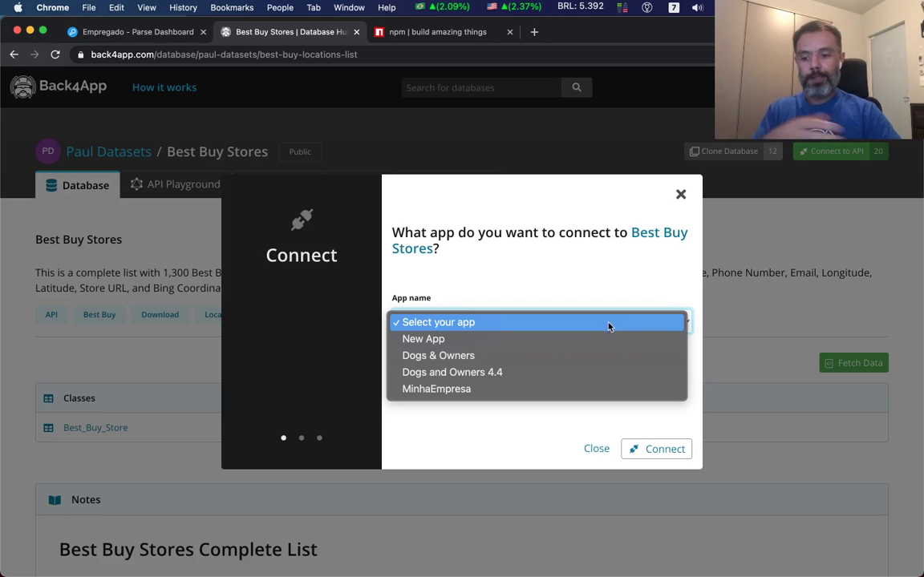
click(530, 391)
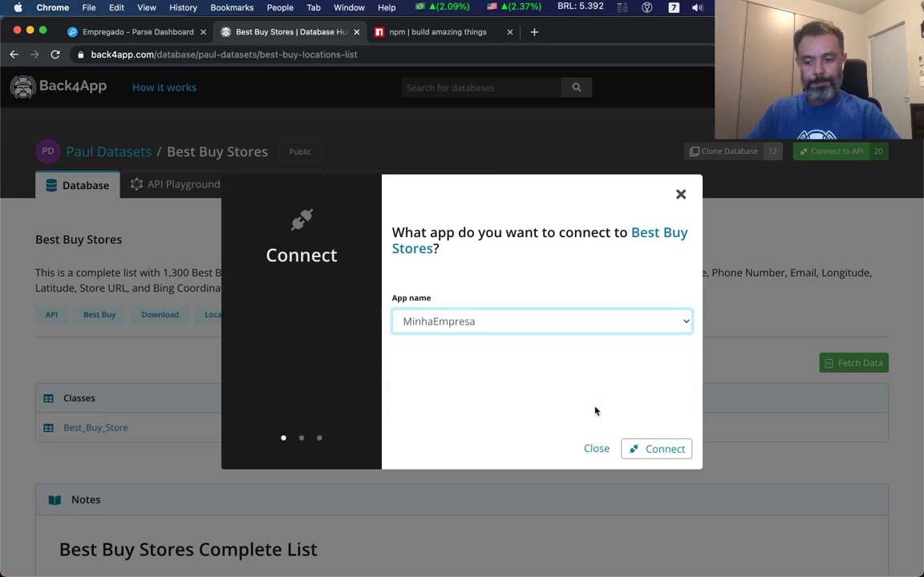
click(664, 447)
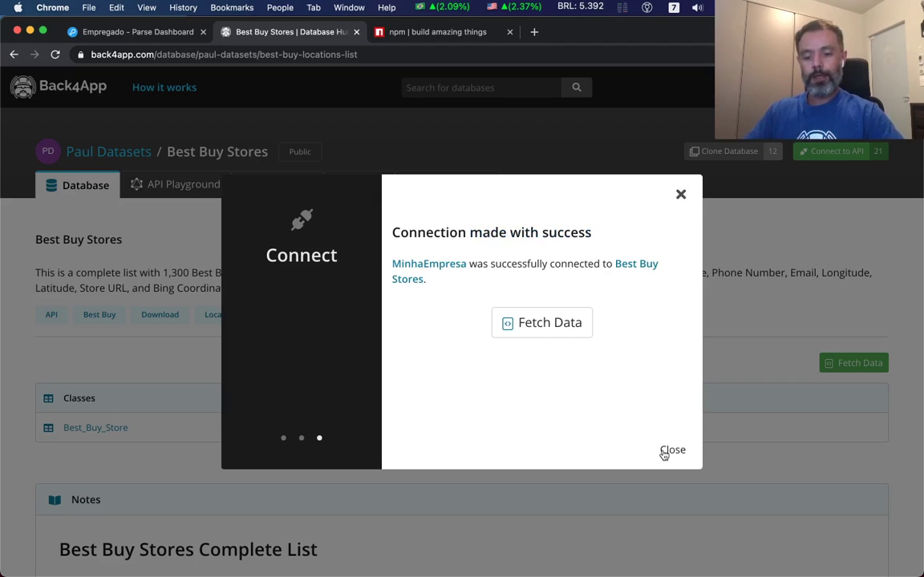
click(671, 451)
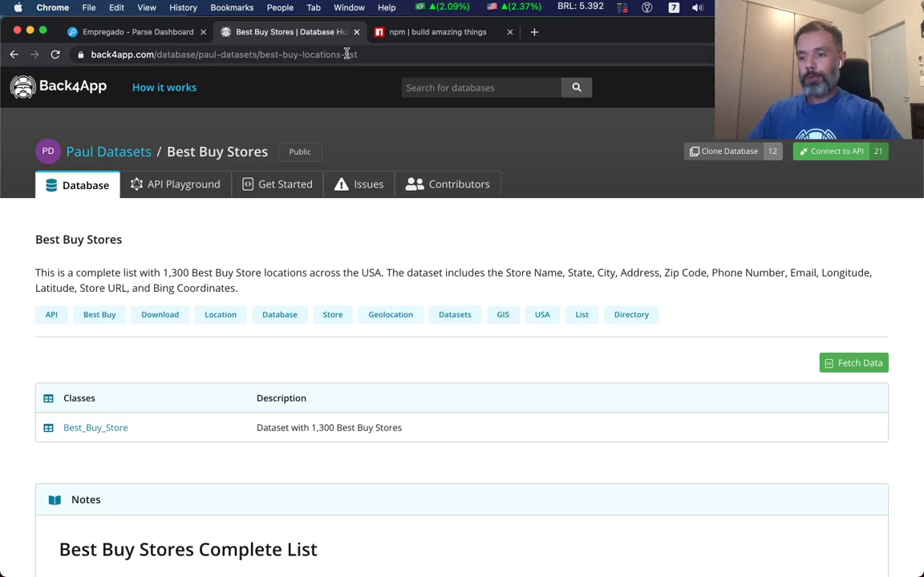
Close the Hub tab and reload the MinhaEmpresa Parse Dashboard.
click(356, 31)
click(149, 33)
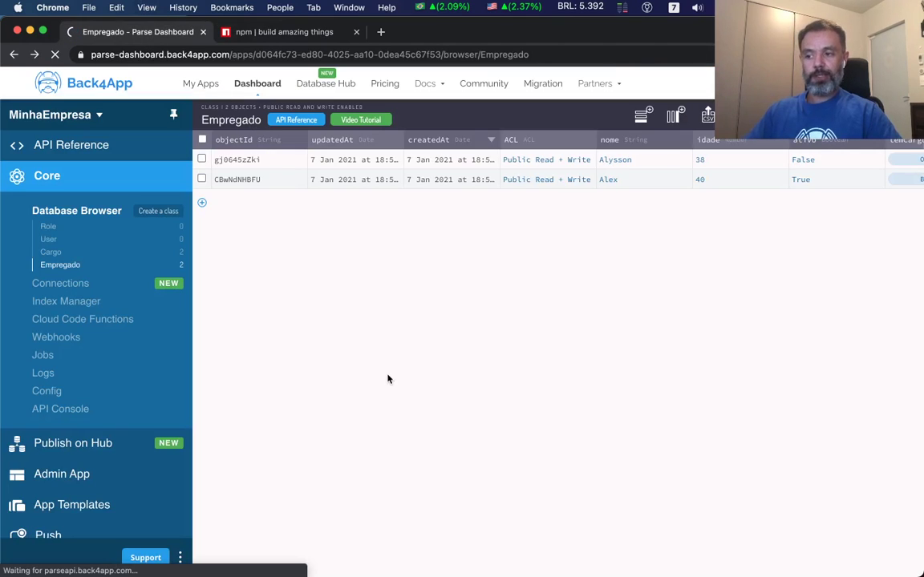
key(super+r)
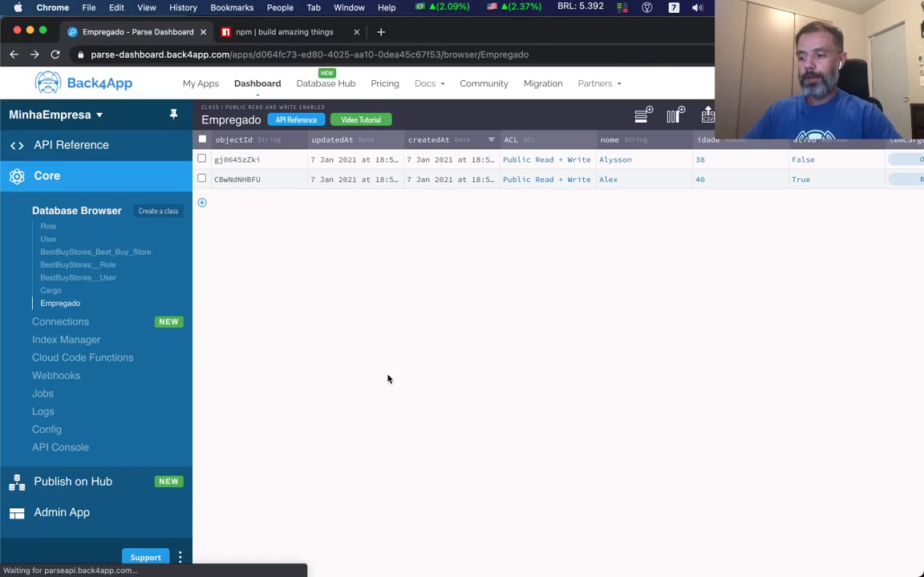
Open the BestBuyStores_Best_Buy_Store class and browse its 1.30k store rows.
click(91, 255)
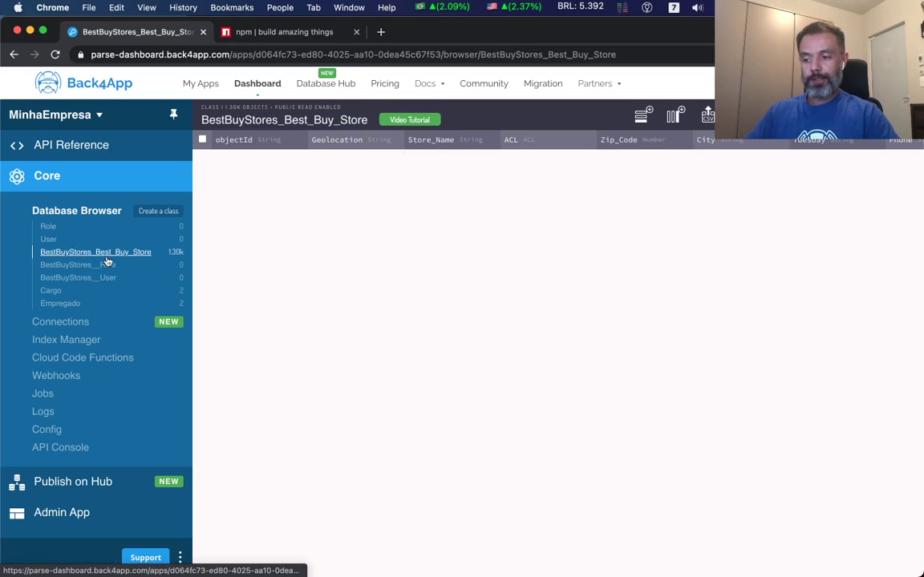
scroll(561, 313, right, 3)
right_click(625, 300)
key(Escape)
scroll(619, 303, down, 10)
scroll(584, 311, down, 10)
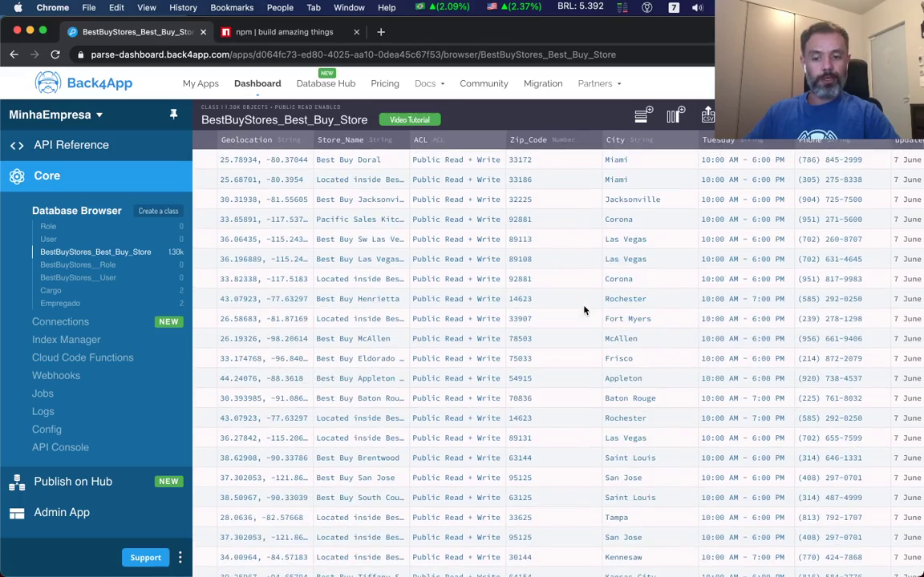
scroll(584, 310, right, 10)
scroll(583, 310, left, 8)
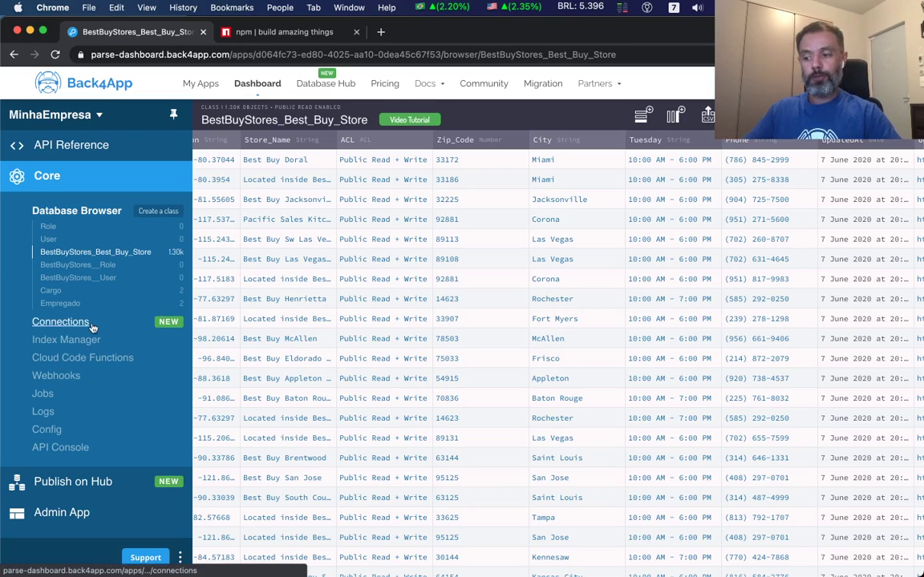
Delete the BestBuyStores connection, confirming with the namespace 'BestBuyStores'.
click(61, 322)
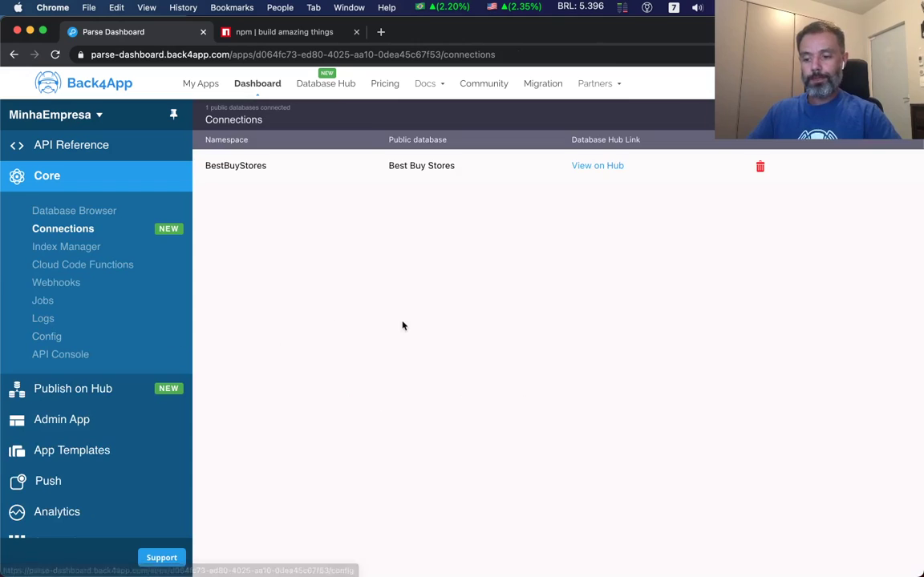
click(760, 166)
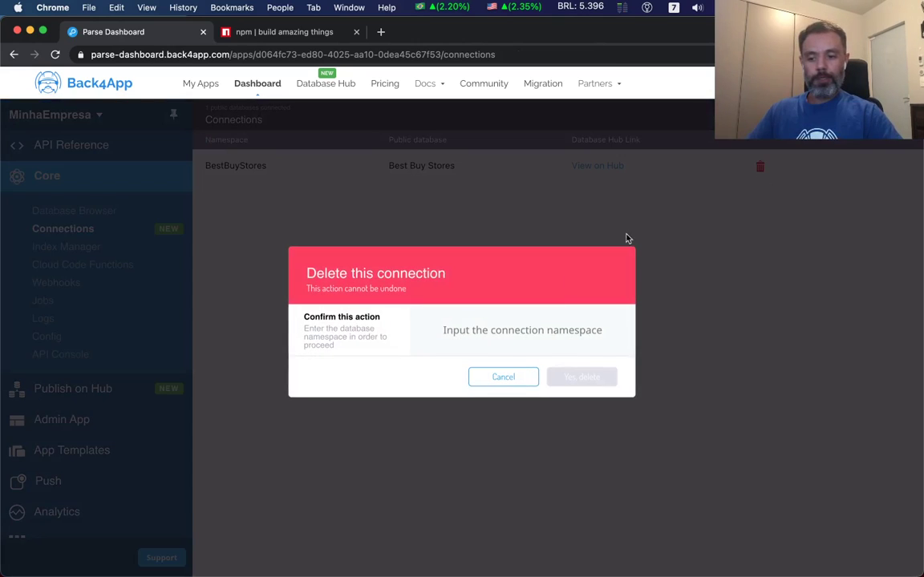
click(497, 335)
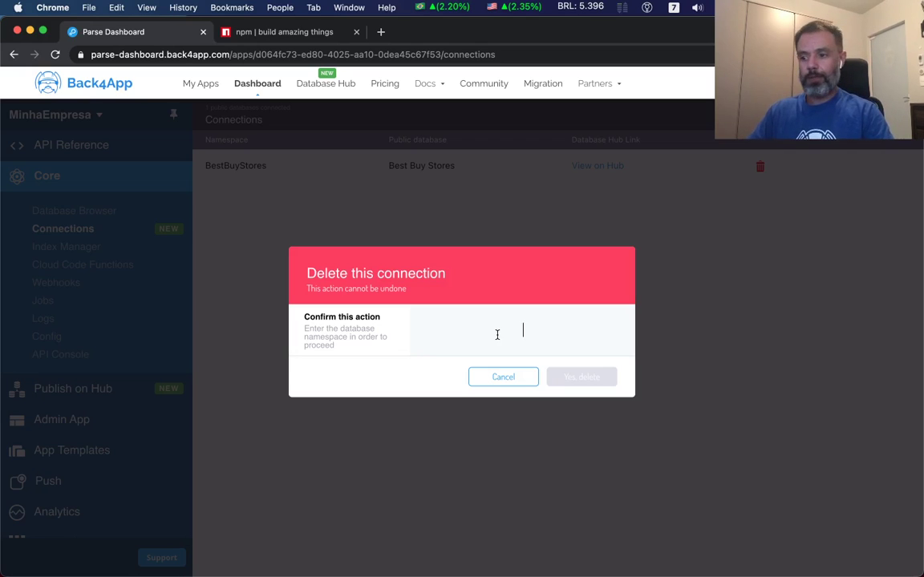
text(BestBuyStores)
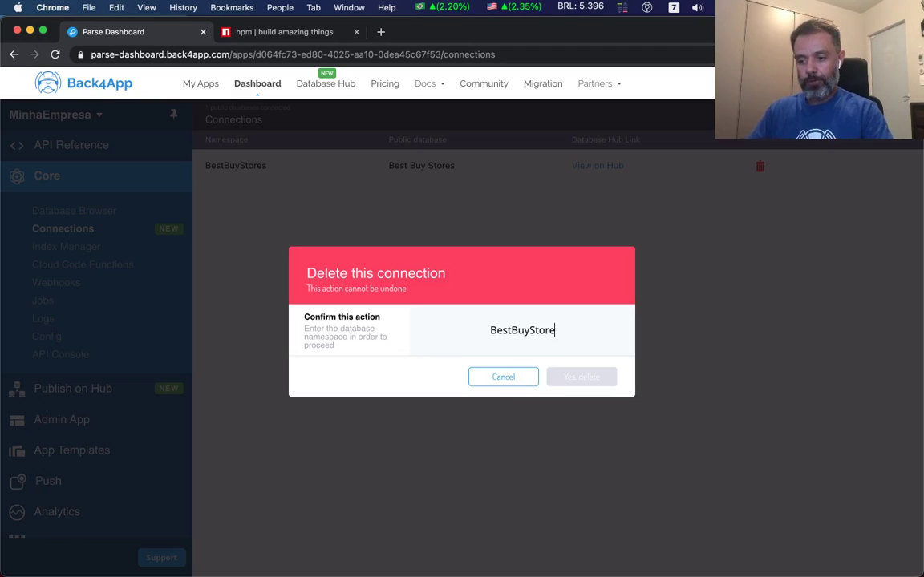
click(582, 383)
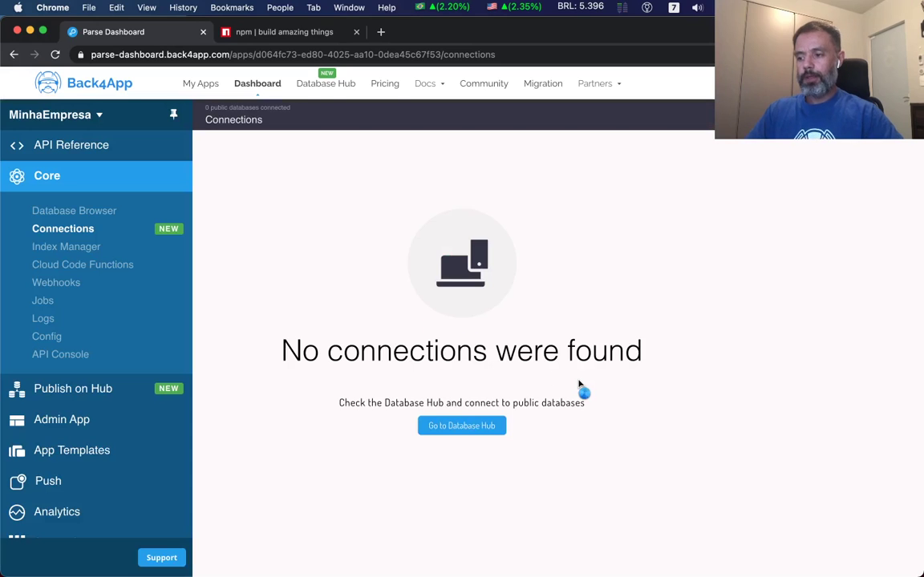
Open the Index Manager for the Empregado class to list its five indexes.
click(128, 215)
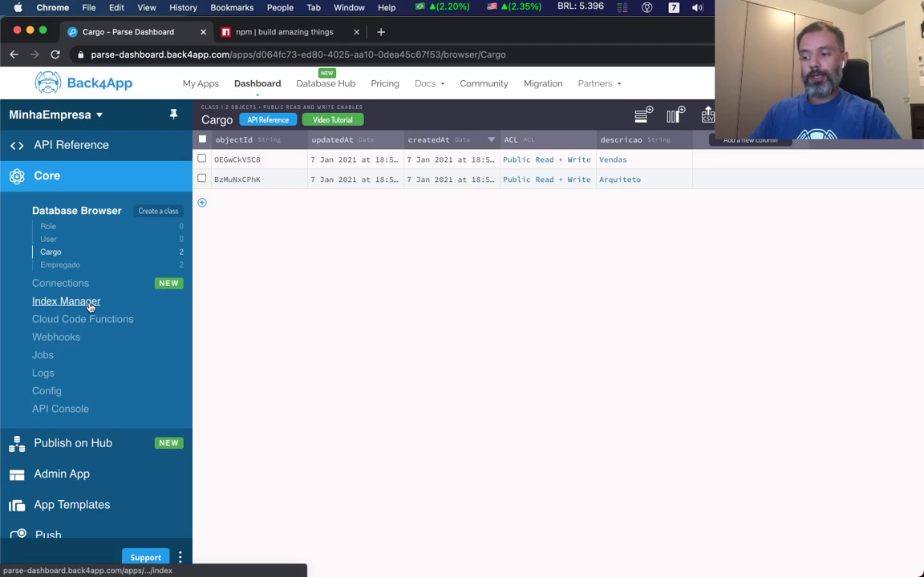
click(63, 301)
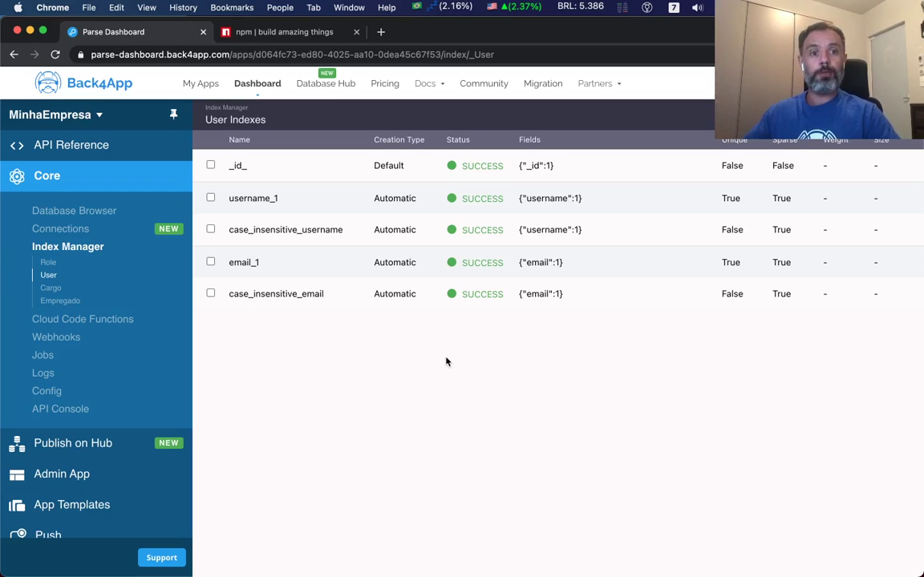
click(61, 302)
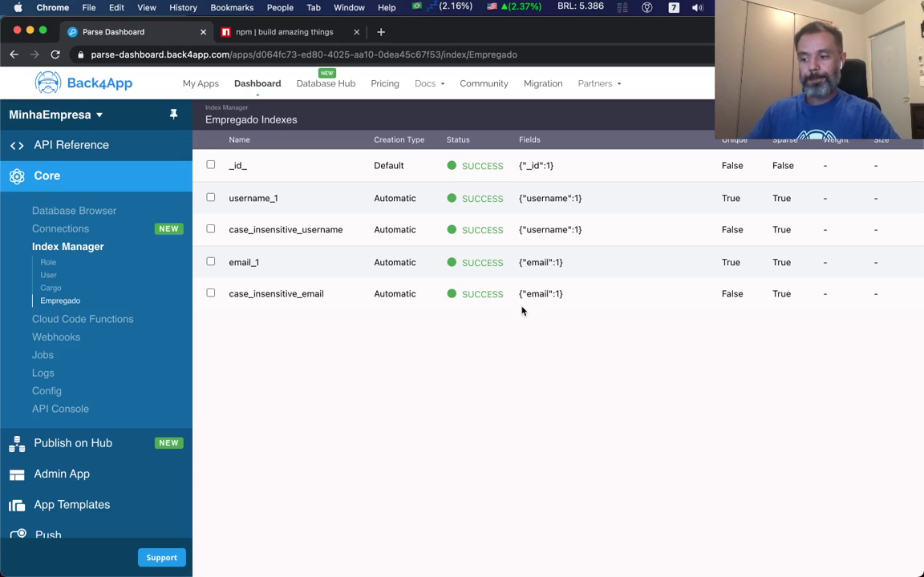
Open Cloud Code Functions to see the cloud and public folders and the main.js template.
click(98, 324)
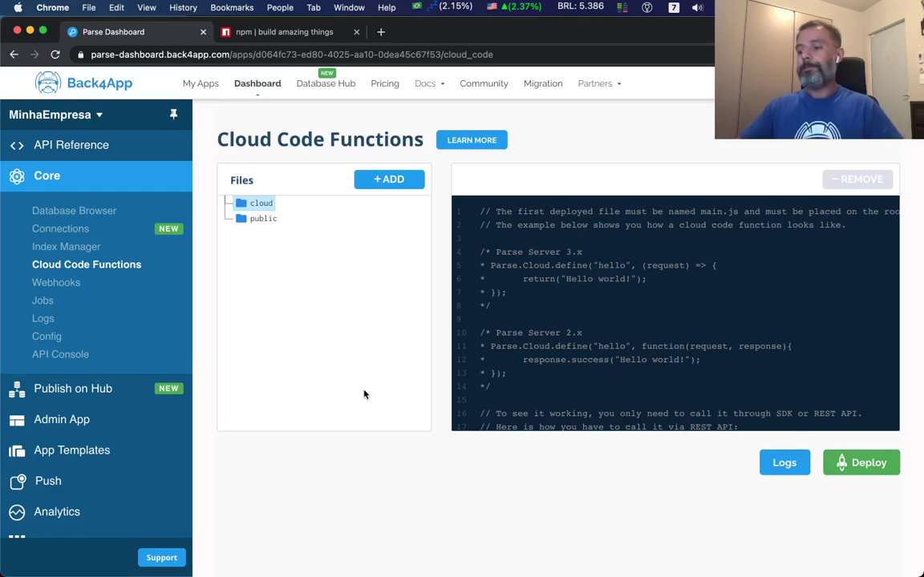
Go from Webhooks to the Jobs section's empty All Jobs page.
click(70, 286)
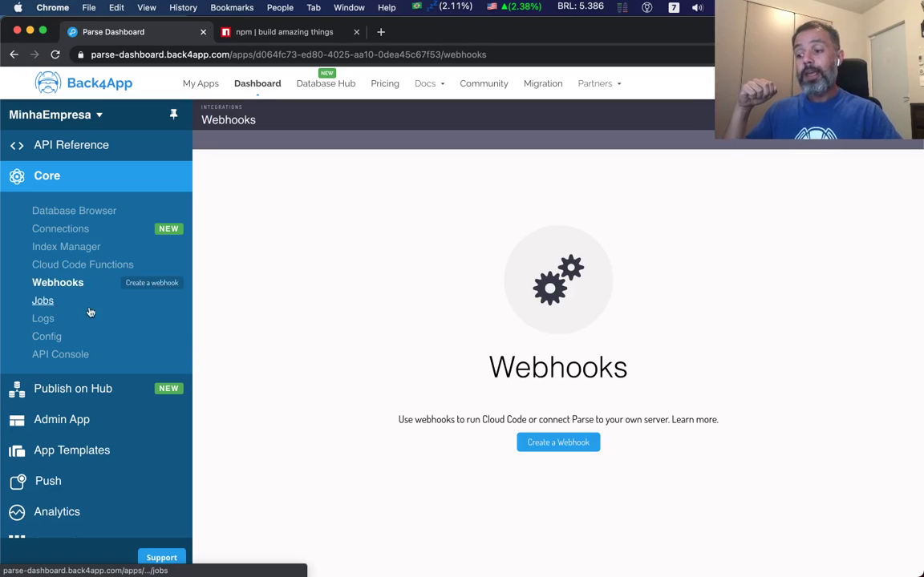
click(44, 303)
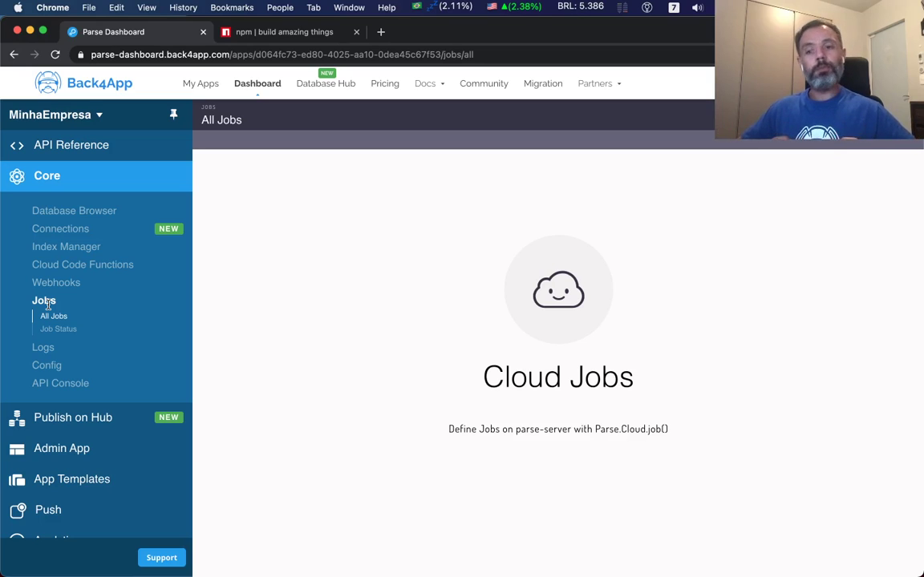
Check Job Status, then open the empty Config parameters page.
click(54, 329)
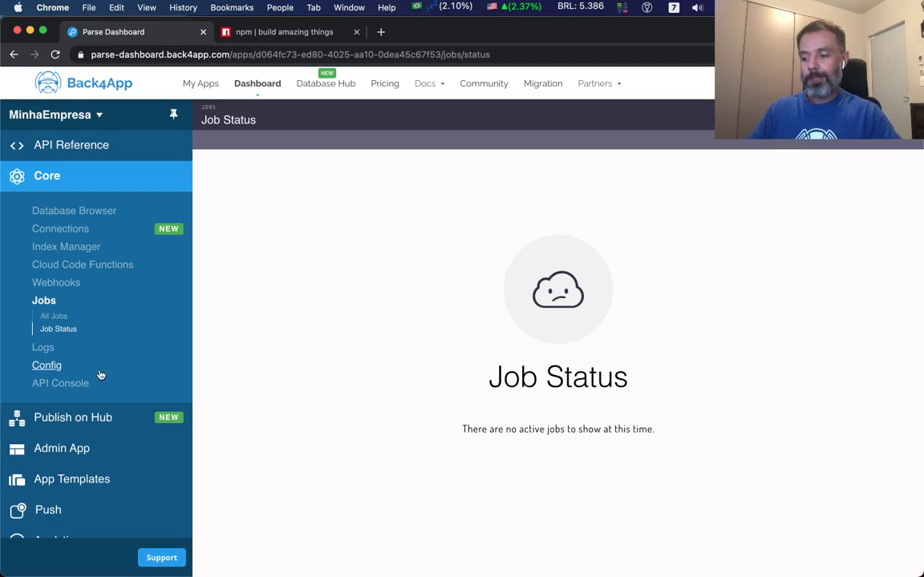
click(50, 369)
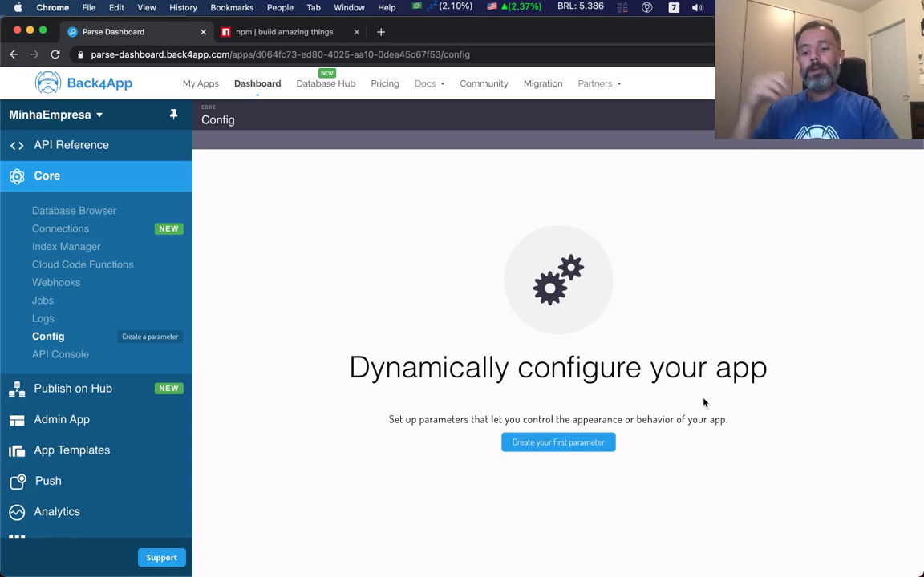
Add a String config parameter corDeFundo with value FFFFFF.
click(587, 451)
click(582, 257)
text(corDeFundo)
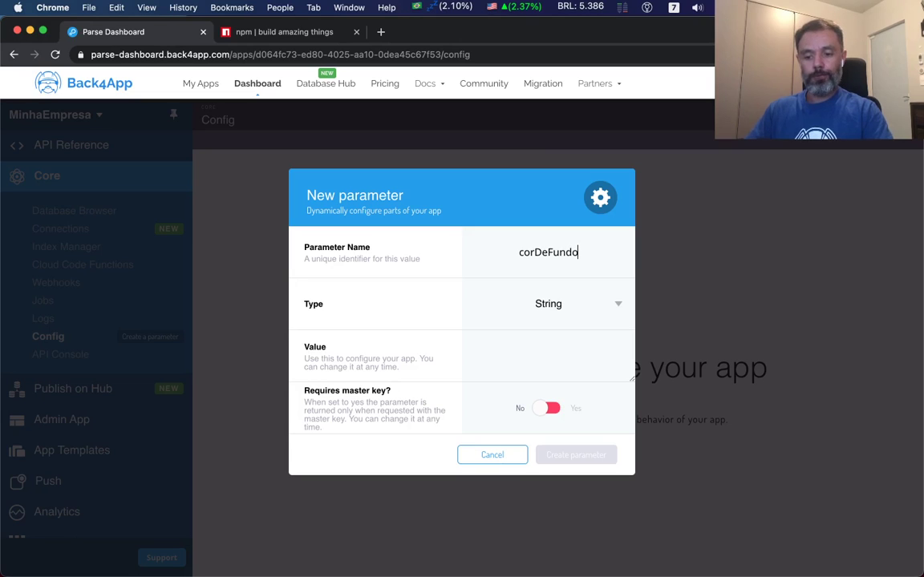
click(580, 312)
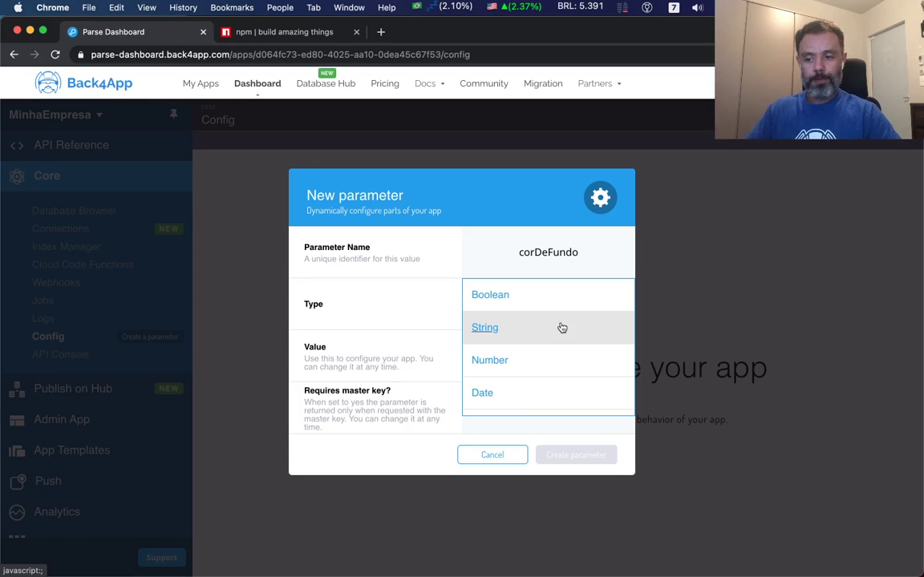
click(561, 327)
click(551, 350)
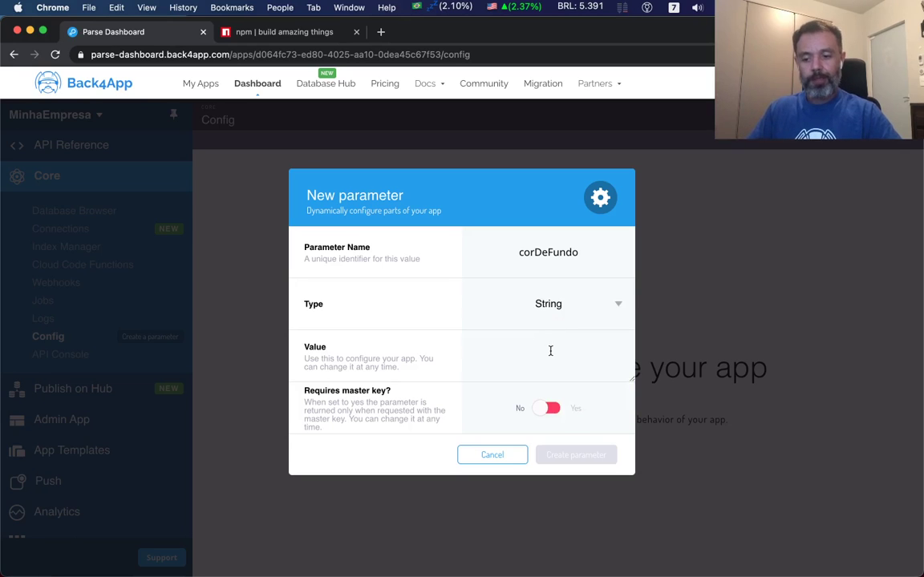
text(FFFFFF)
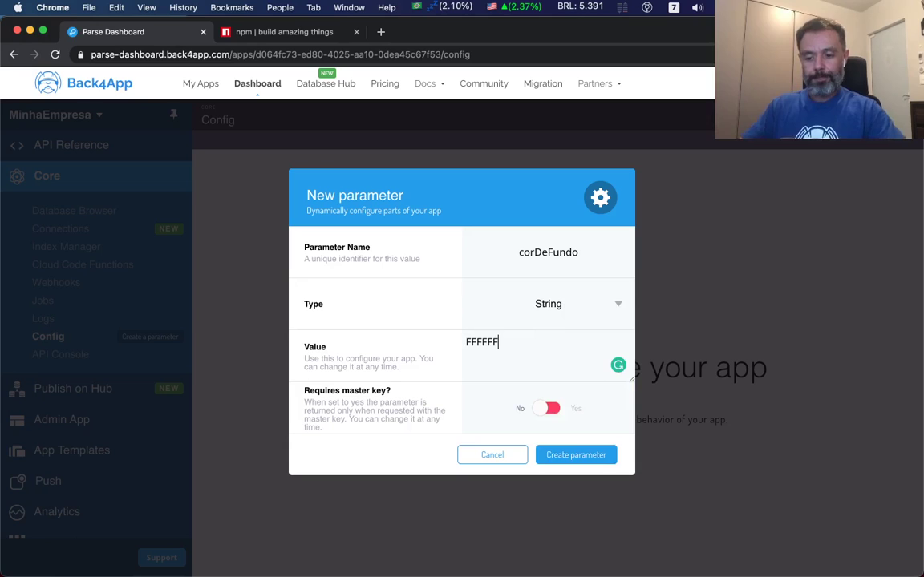
click(575, 456)
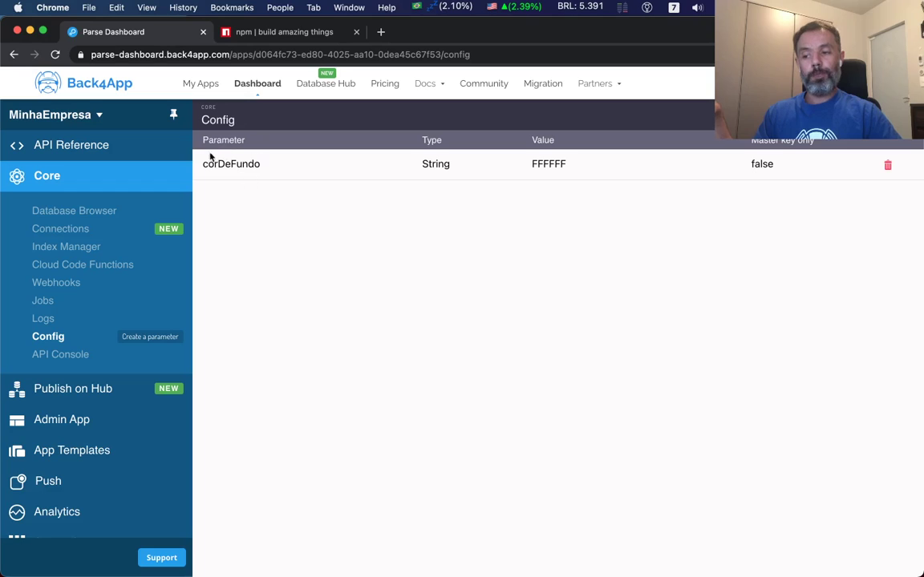
Change corDeFundo's value from FFFFFF to FFFF00 and save it.
click(571, 168)
click(532, 343)
key(BackSpace)
key(BackSpace)
text(00)
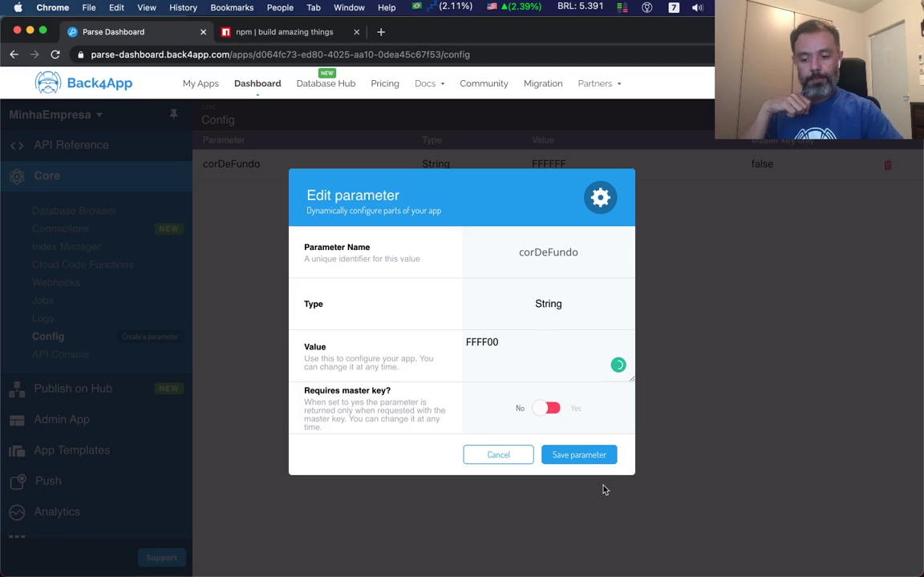
click(596, 456)
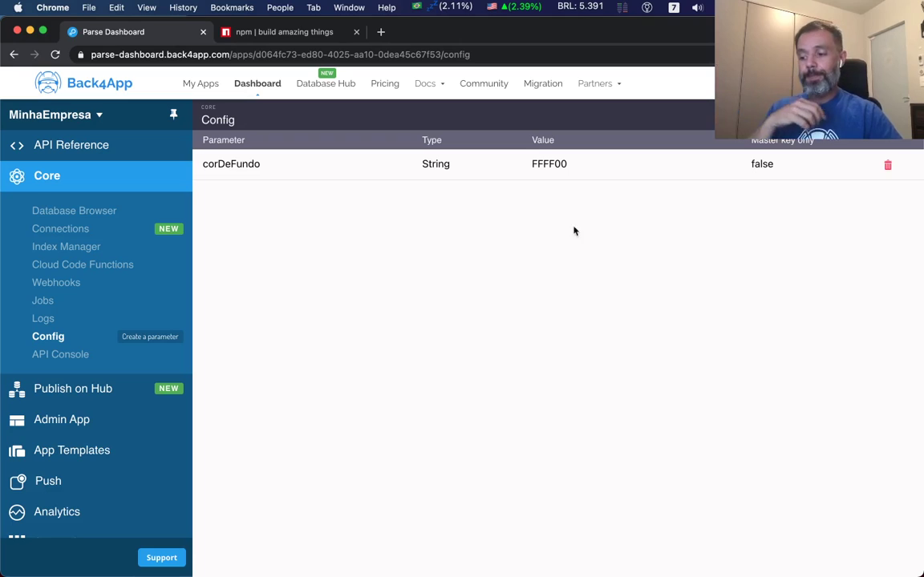
Send a REST GET query to classes/Empregado in the API Console.
click(79, 359)
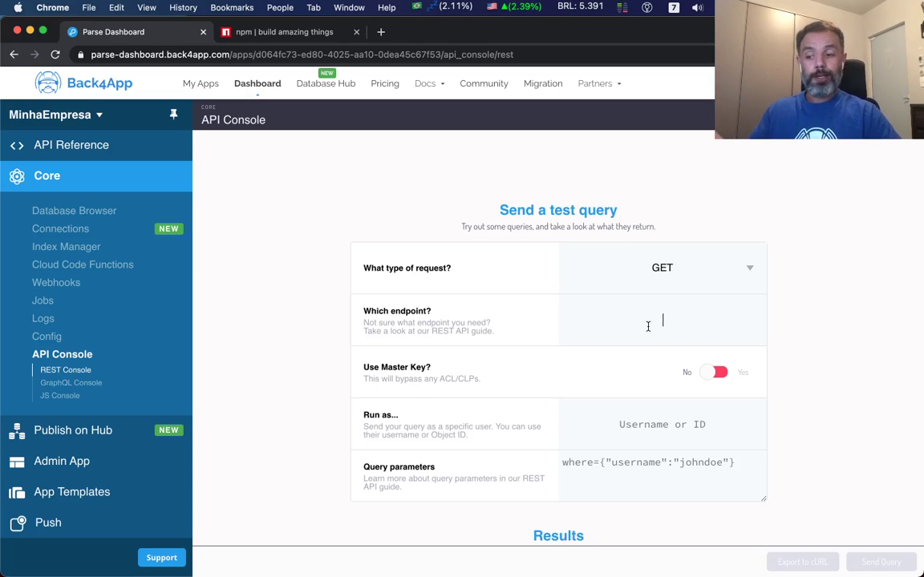
click(74, 210)
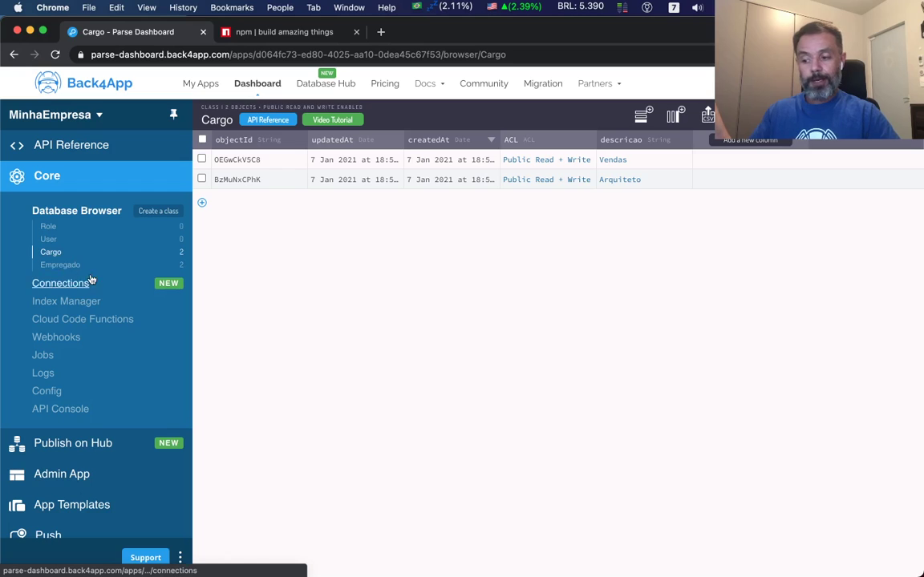
click(76, 410)
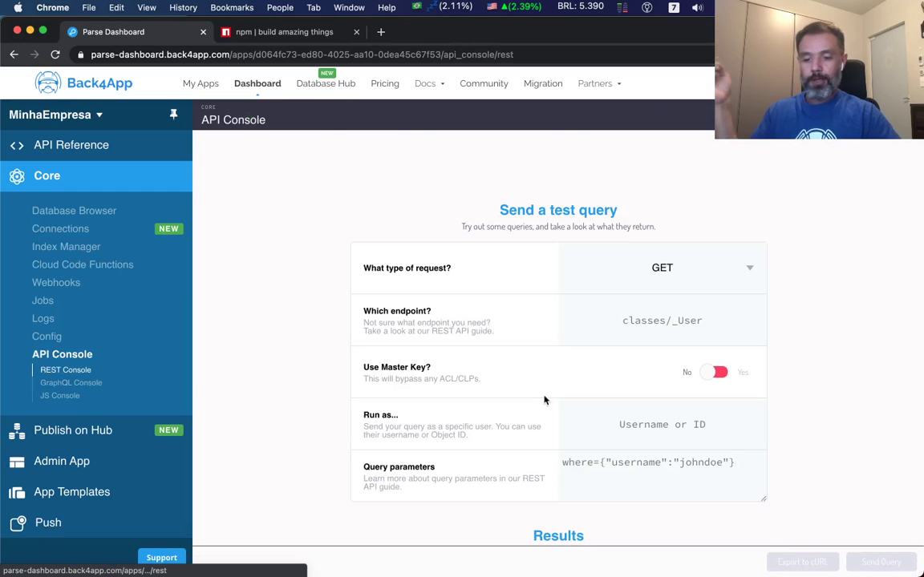
click(645, 313)
text(classes)
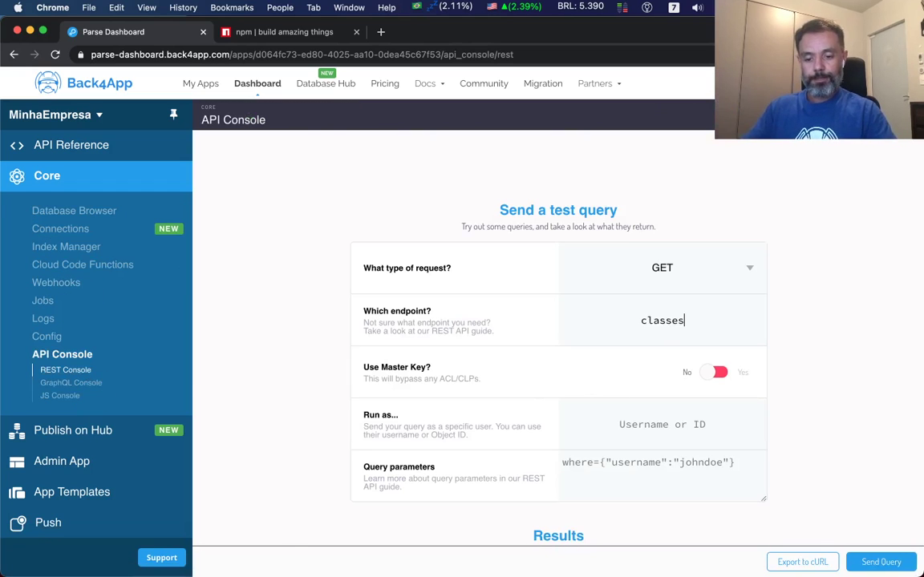
text(/Empregado)
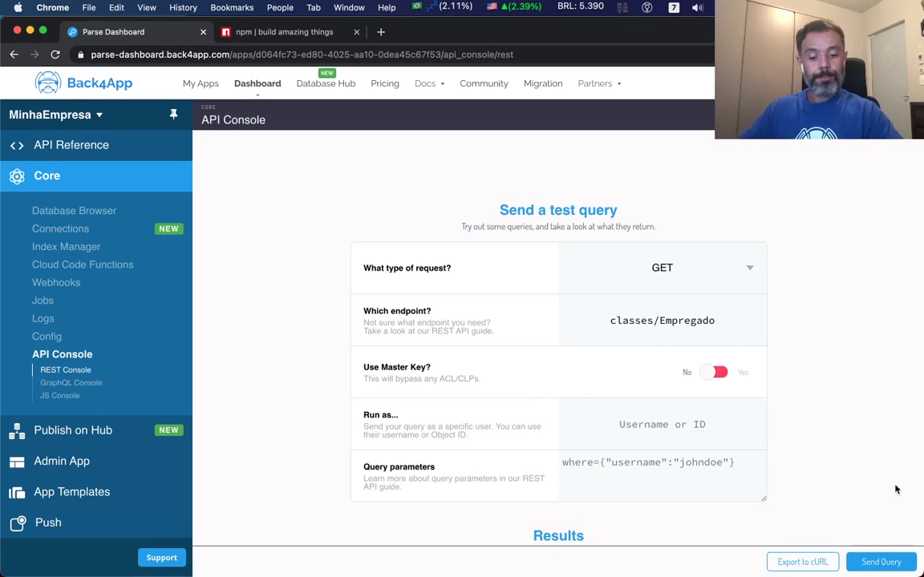
click(879, 563)
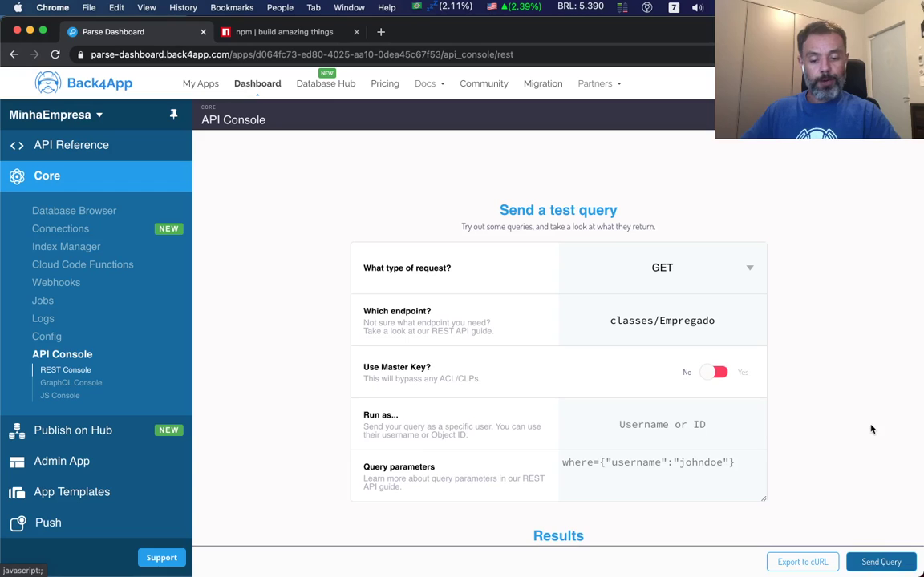
scroll(873, 429, down, 5)
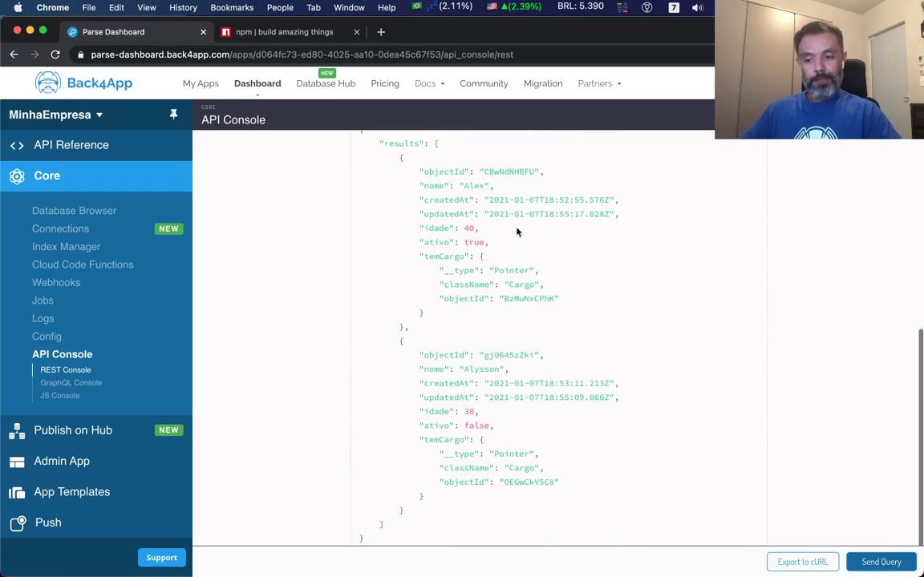
Review the first Empregado's fields (Alex, idade 40, ativo true, Cargo pointer), then open GraphQL Console.
double_click(466, 186)
double_click(493, 200)
double_click(496, 211)
double_click(468, 229)
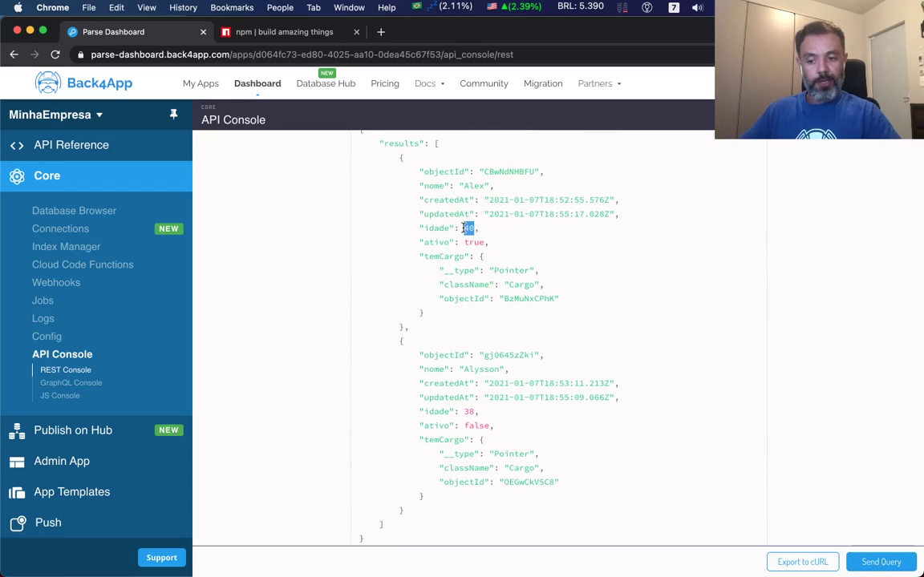
double_click(472, 242)
double_click(457, 258)
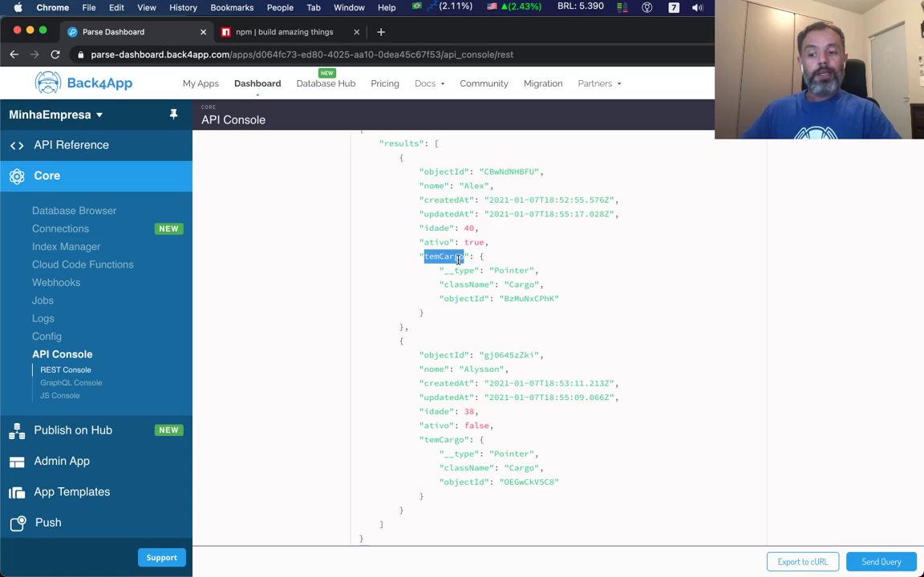
double_click(512, 270)
double_click(522, 285)
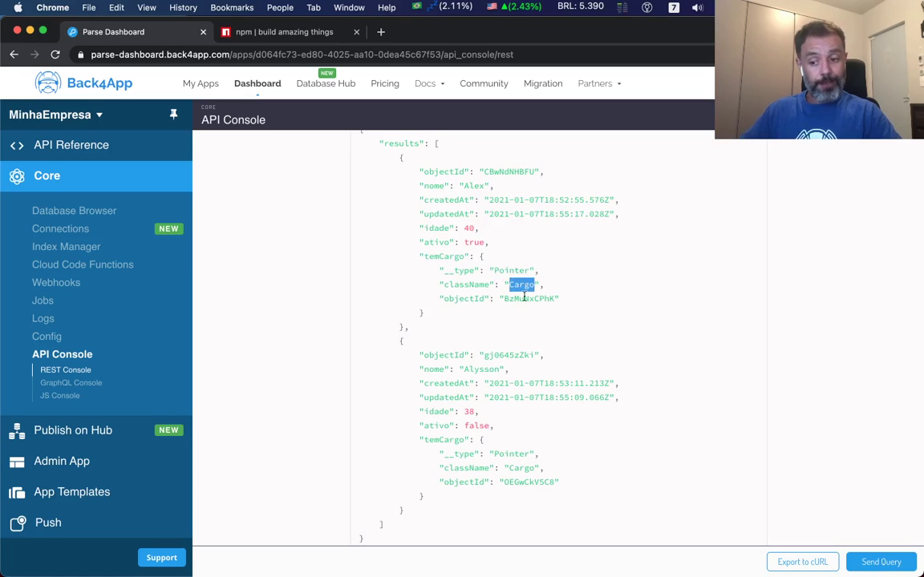
double_click(522, 299)
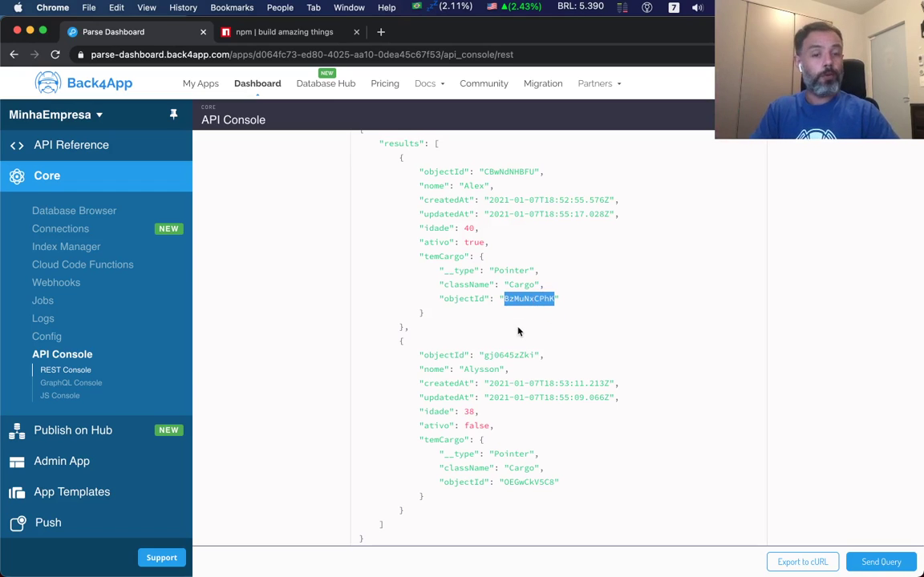
scroll(517, 331, up, 5)
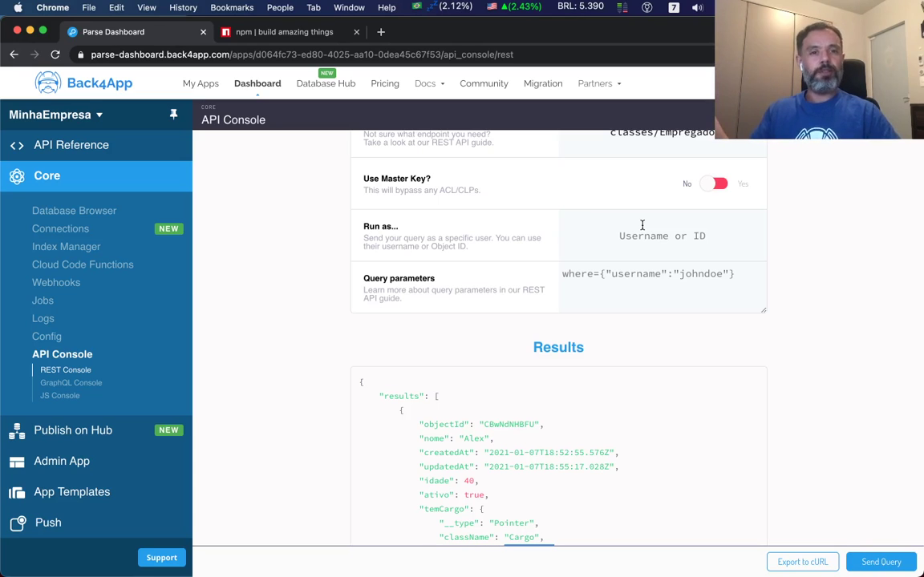
scroll(701, 320, down, 3)
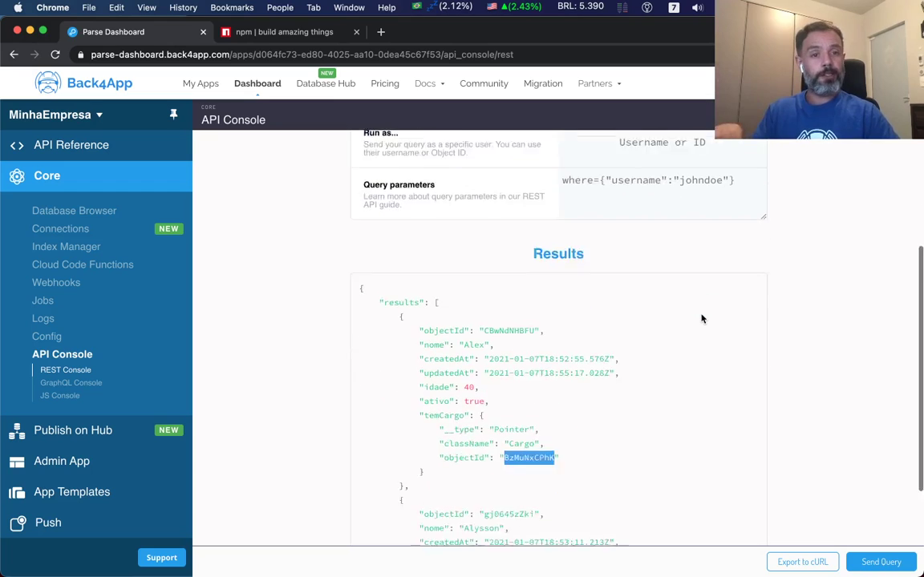
scroll(701, 320, down, 3)
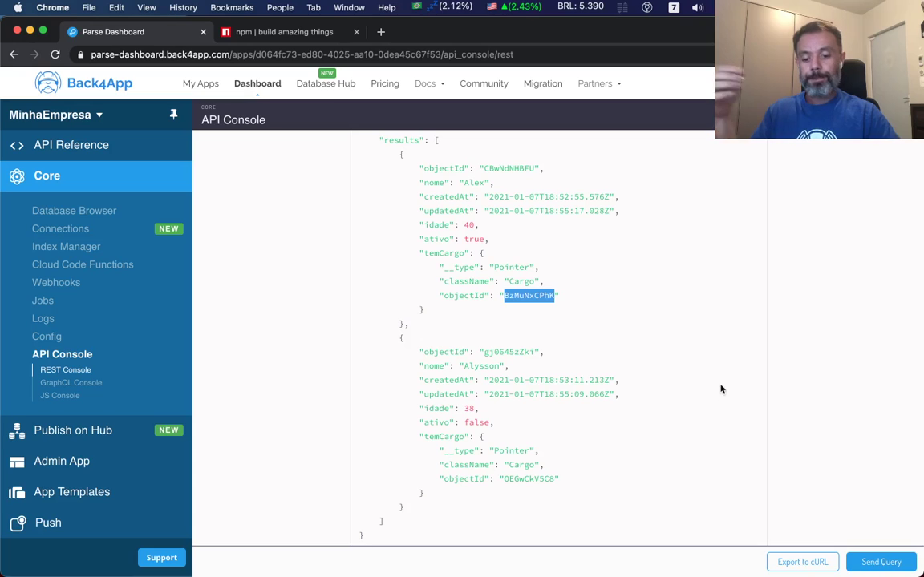
click(94, 384)
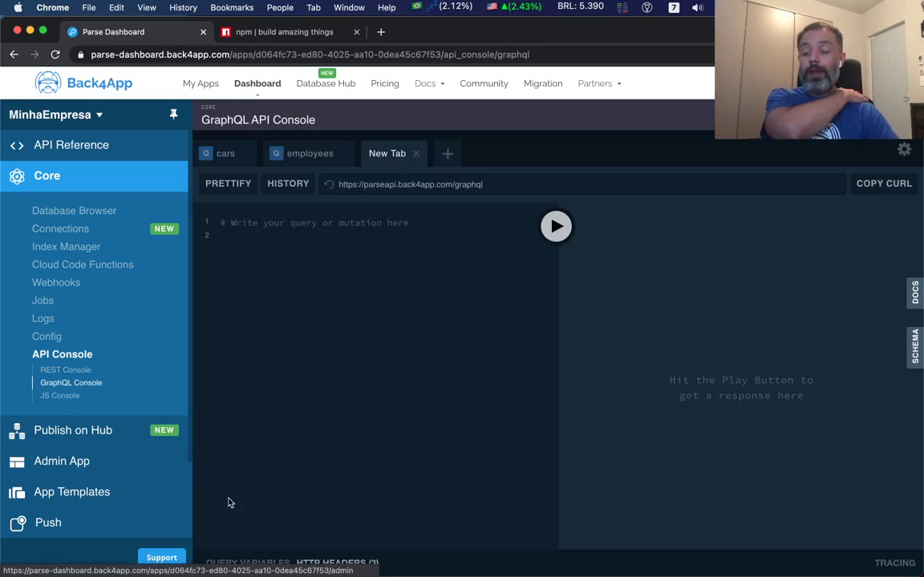
click(312, 425)
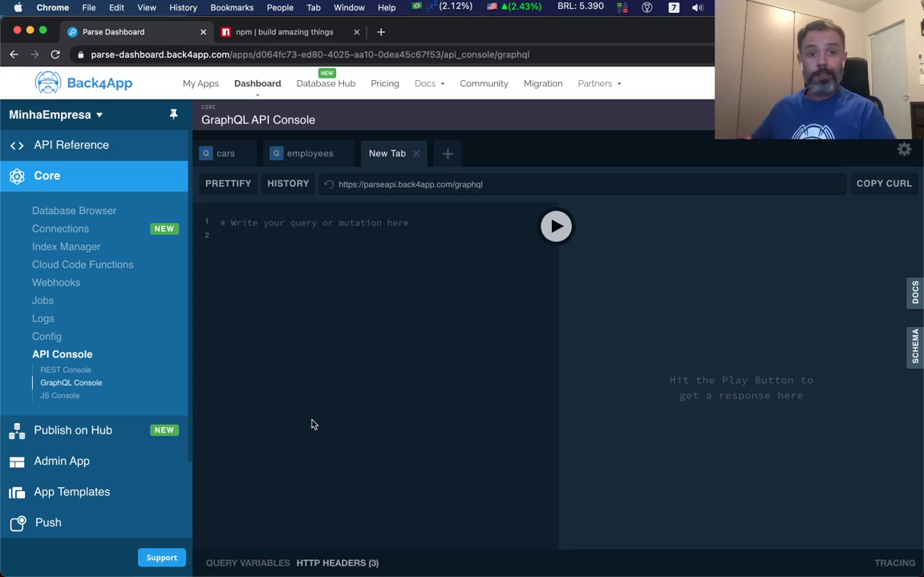
click(915, 293)
scroll(819, 350, down, 8)
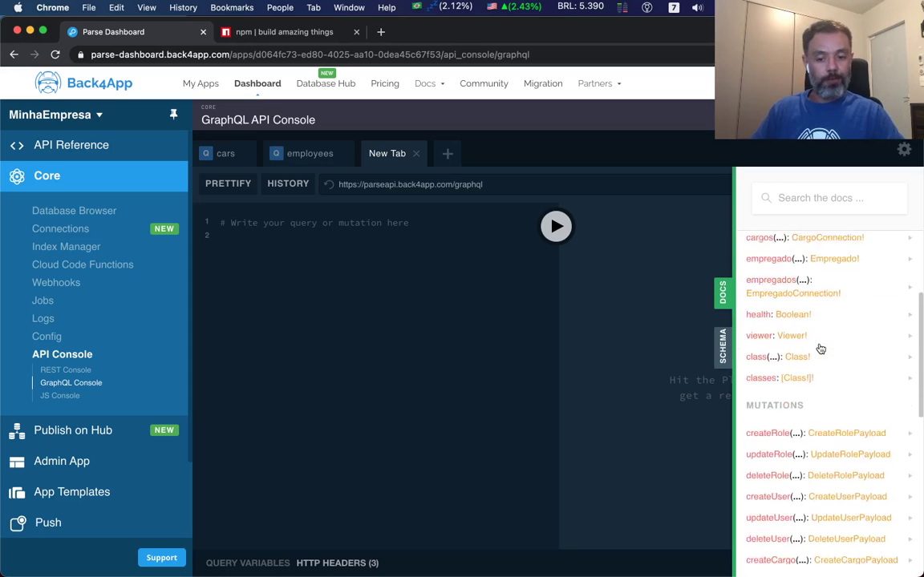
scroll(819, 349, up, 6)
scroll(820, 349, up, 2)
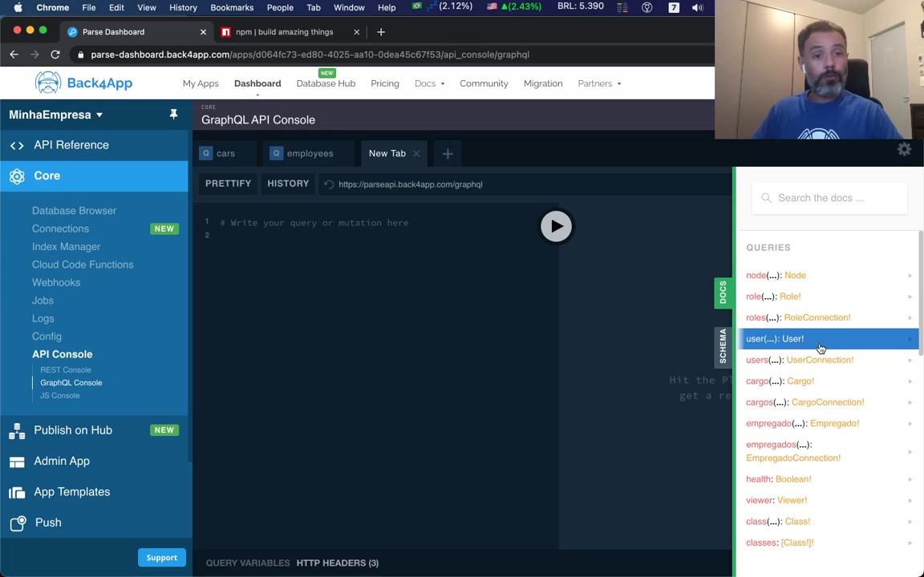
click(786, 408)
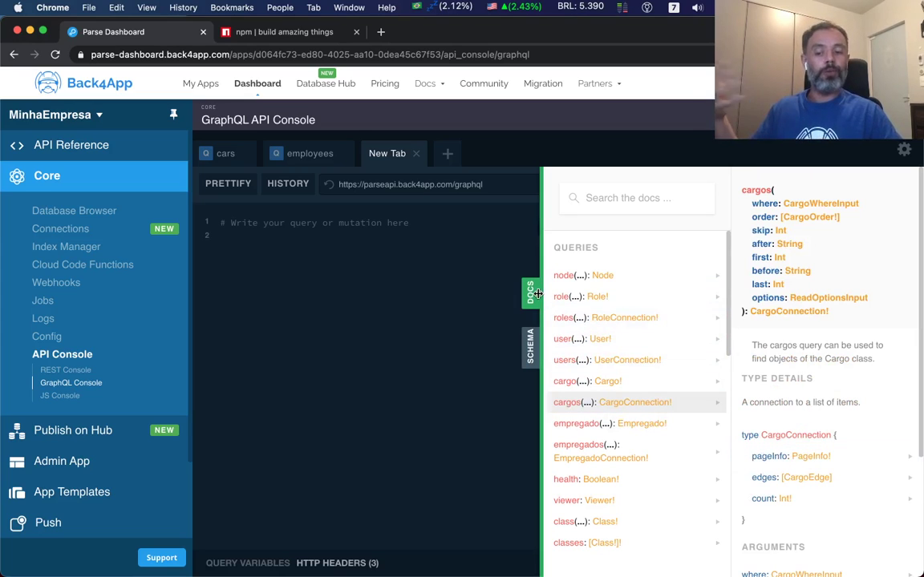
click(531, 348)
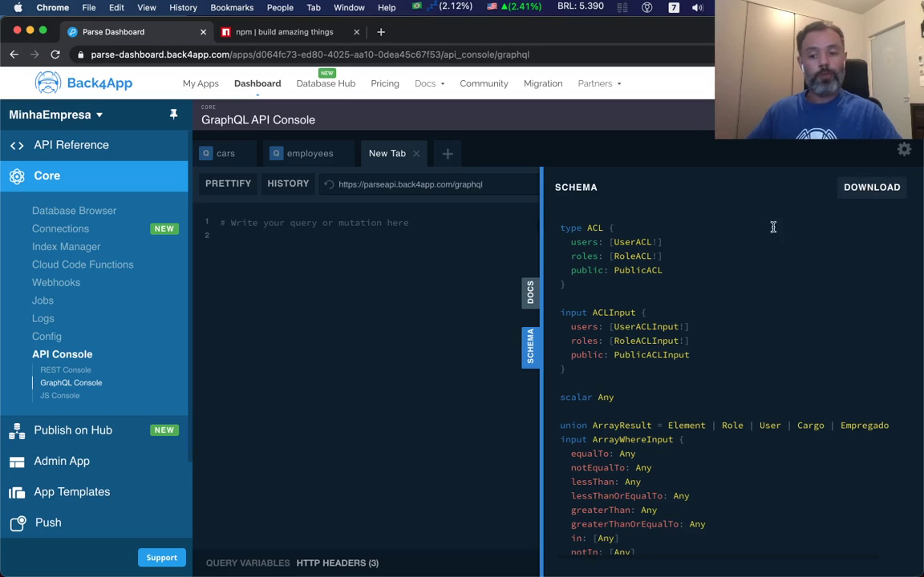
click(530, 357)
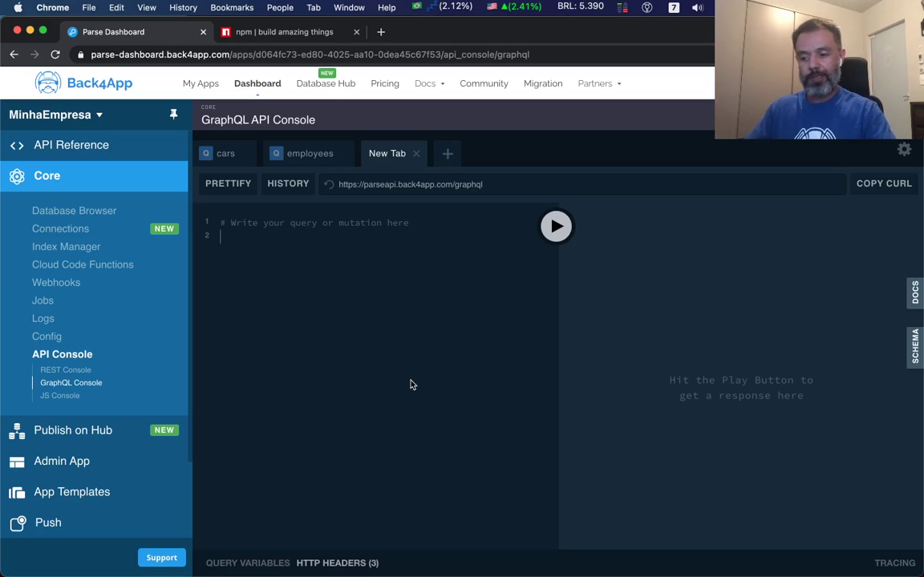
Start a GraphQL query on empregados with nested edges and node blocks.
text(q)
key(Return)
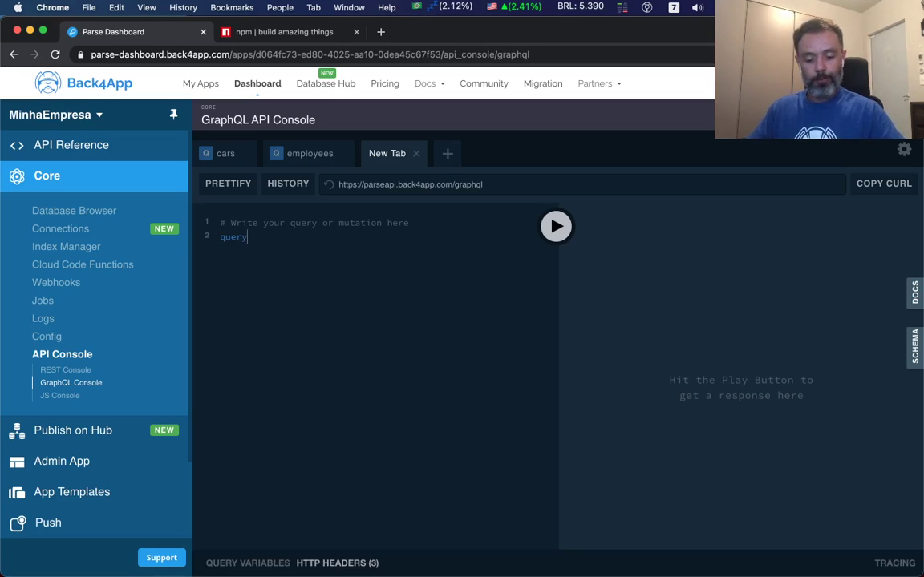
key(ctrl+space)
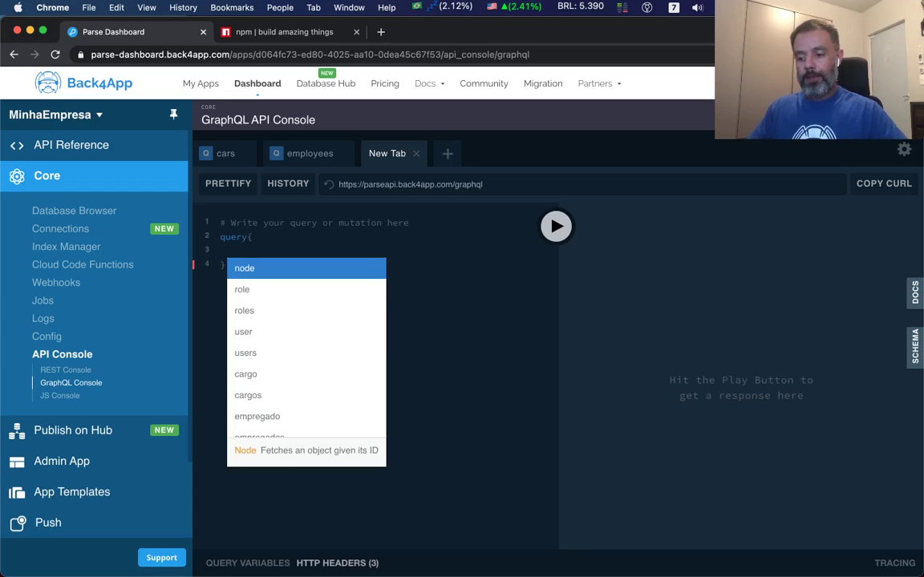
key(Down)
key(Down)
key(Down)
key(Down)
key(Down)
key(Down)
key(Down)
key(Down)
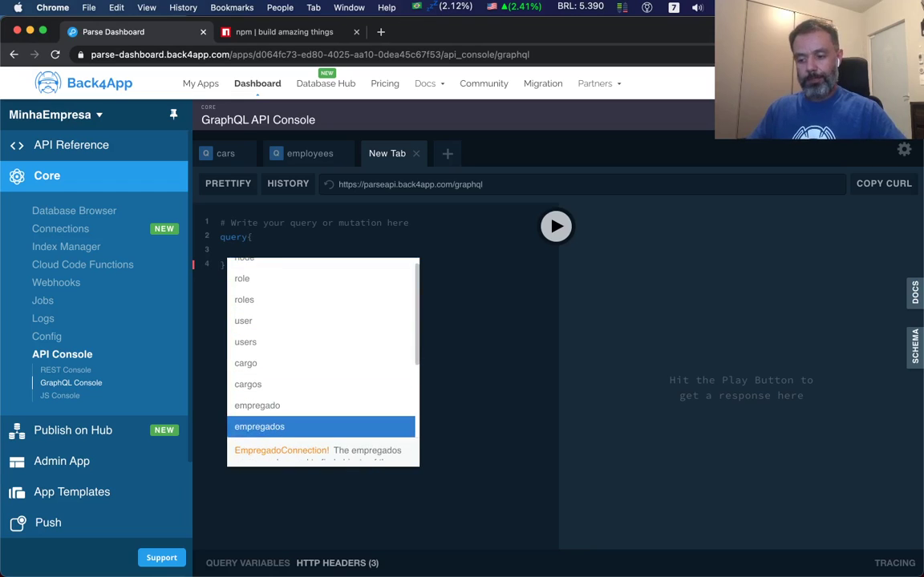
key(Return)
text({)
key(Return)
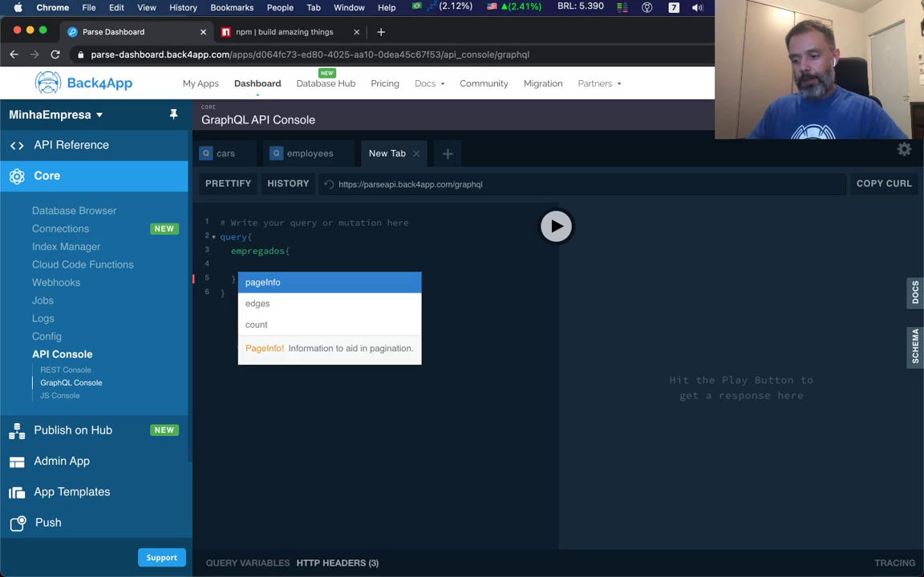
key(Down)
key(Return)
text({)
key(Return)
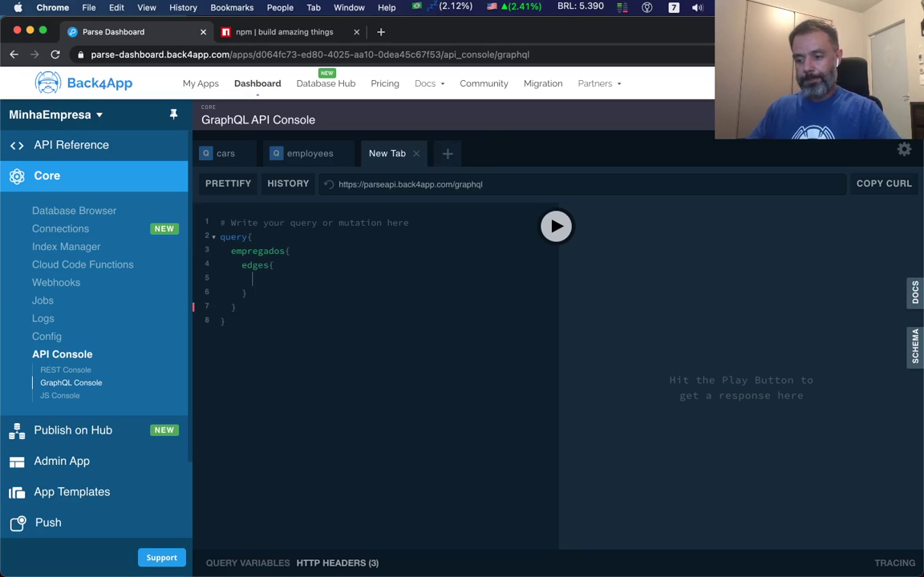
key(Return)
text({)
key(Return)
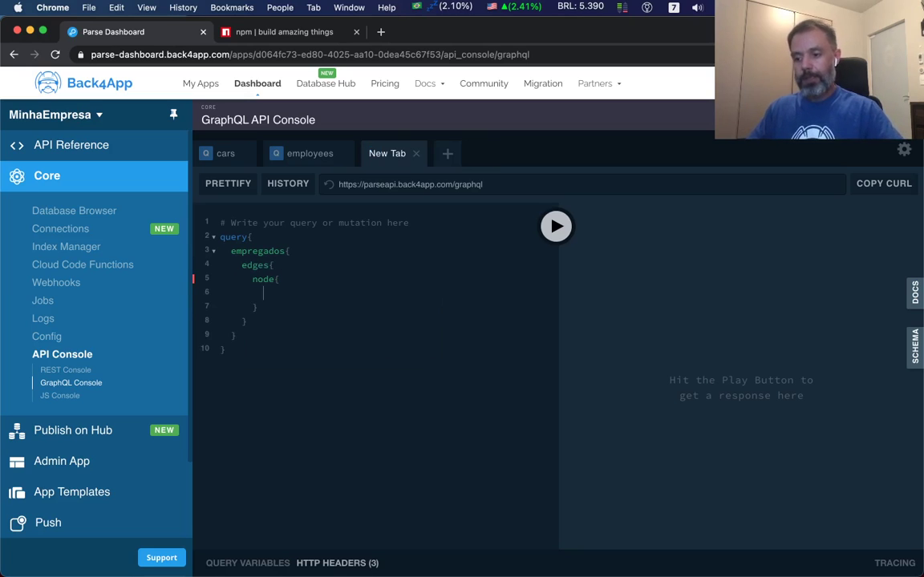
Request the nome field and run the query, returning Alex and Alysson.
key(ctrl+space)
key(Escape)
text(n)
key(Return)
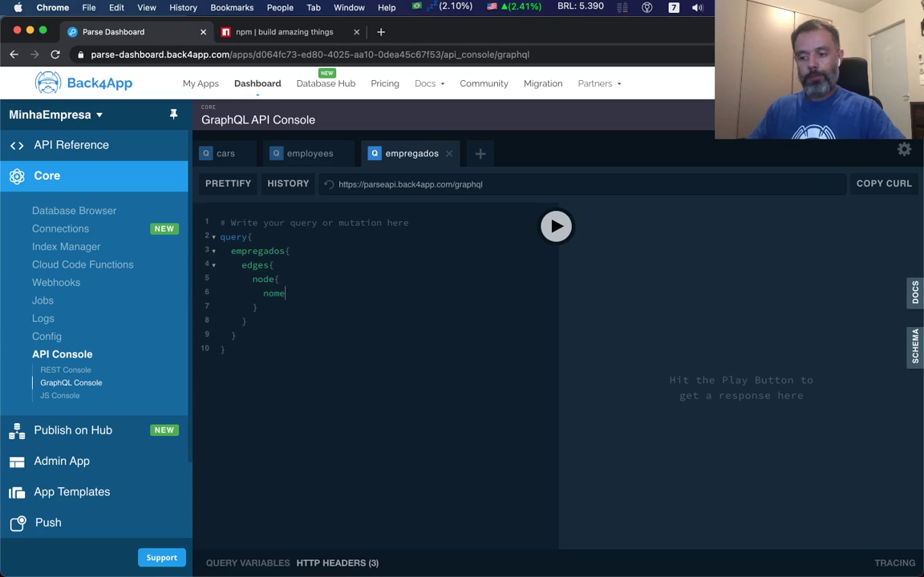
click(557, 228)
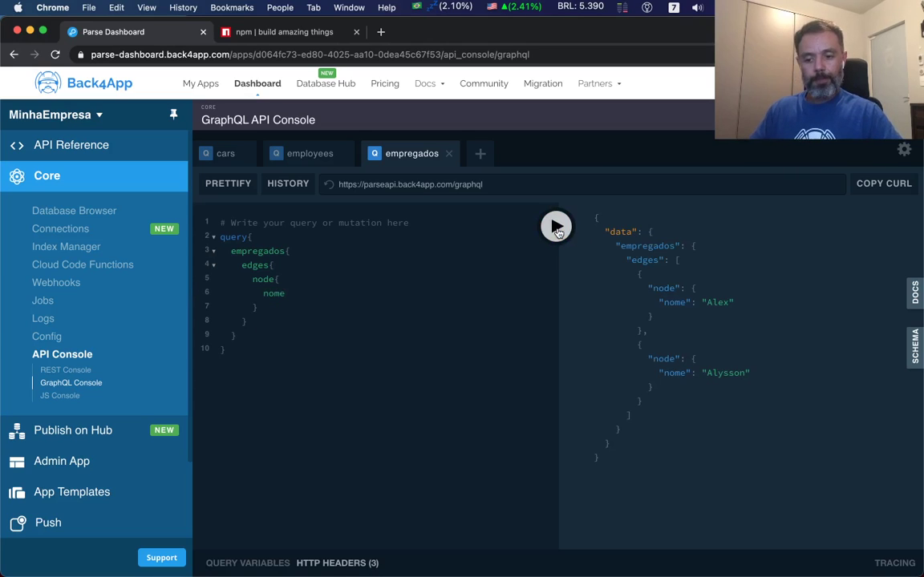
double_click(718, 303)
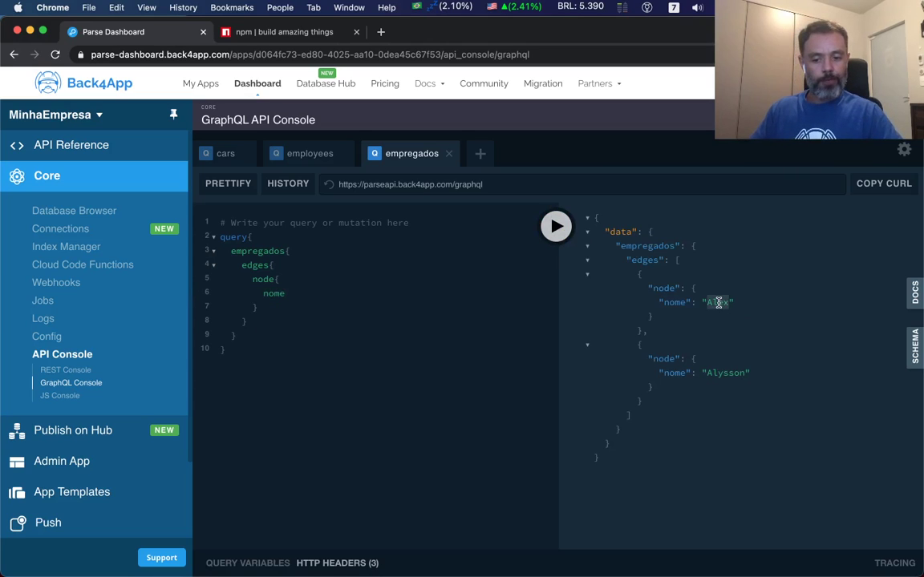
double_click(725, 372)
Add a count field on a new line under empregados.
click(324, 267)
key(Return)
text(c)
key(BackSpace)
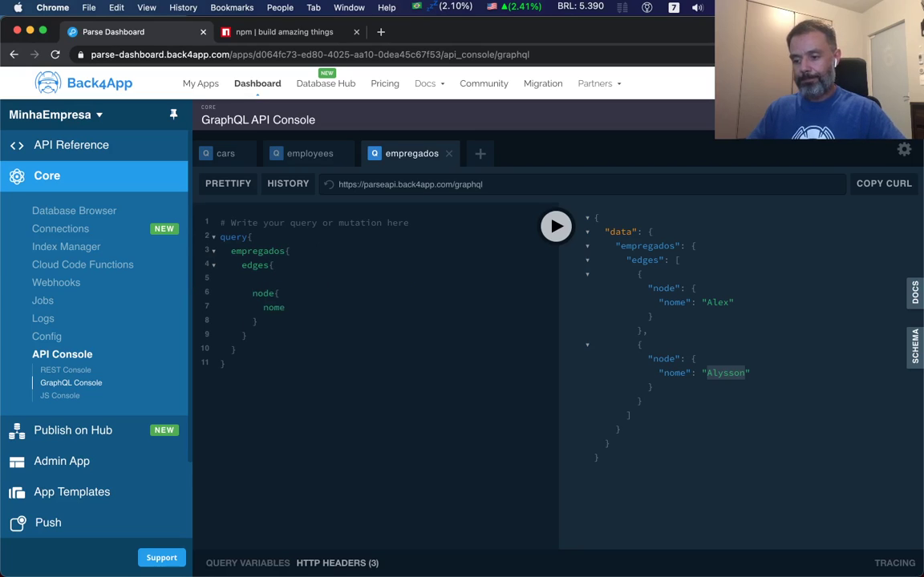
key(Return)
text(count)
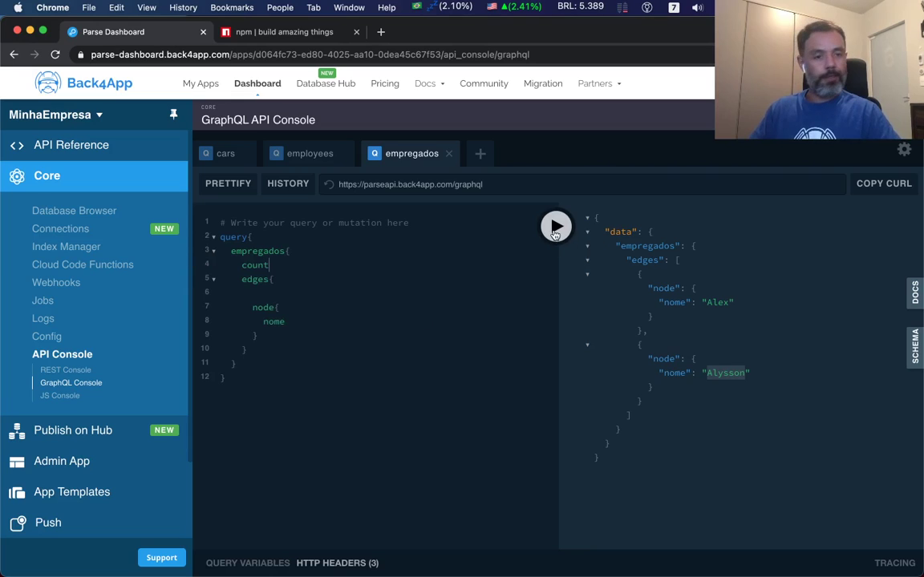
Run the query to get an employee count of 2, then remove the empty line.
click(554, 233)
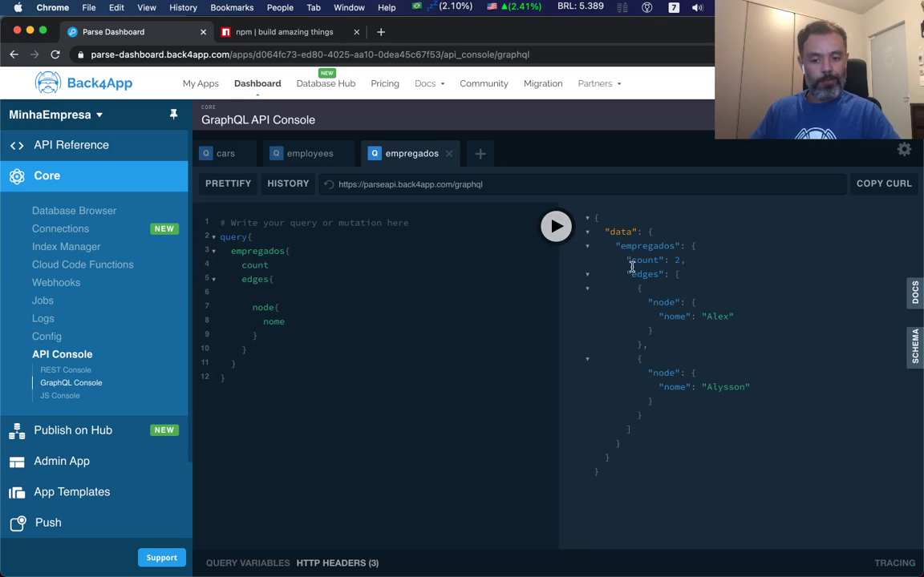
click(283, 286)
key(BackSpace)
key(BackSpace)
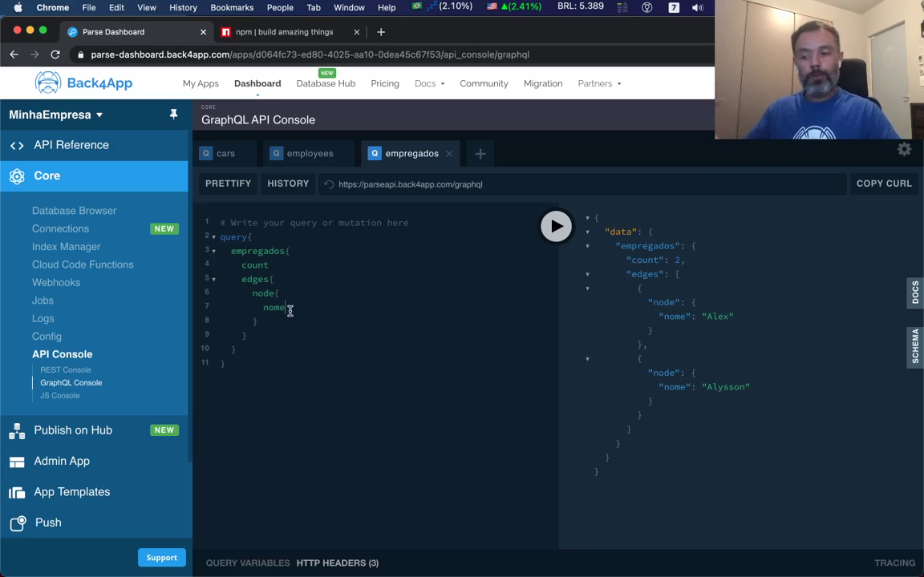
Add idade under nome and rerun the query, returning ages 40 and 38.
key(Return)
text(i)
key(Down)
key(Return)
click(555, 226)
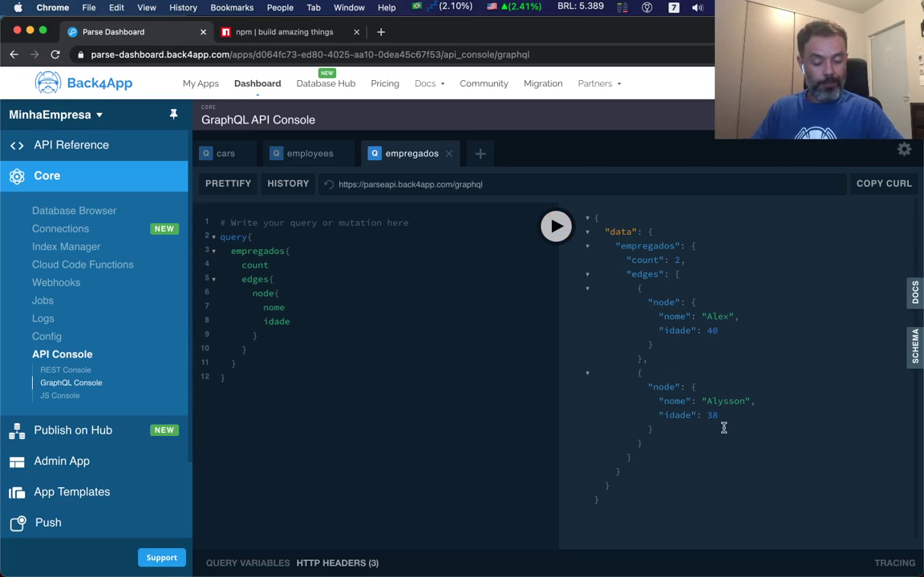
Add the temCargo field to the query from autocomplete.
click(406, 331)
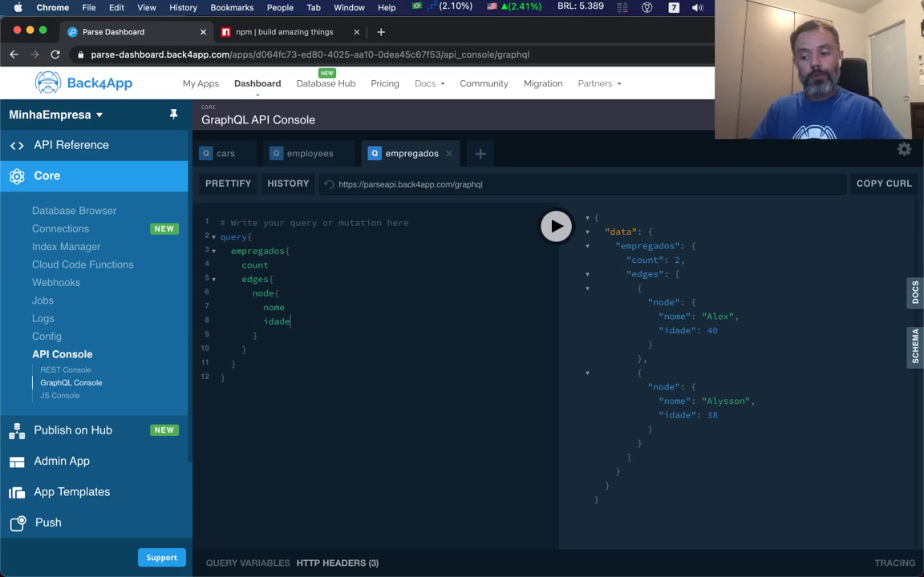
text(t)
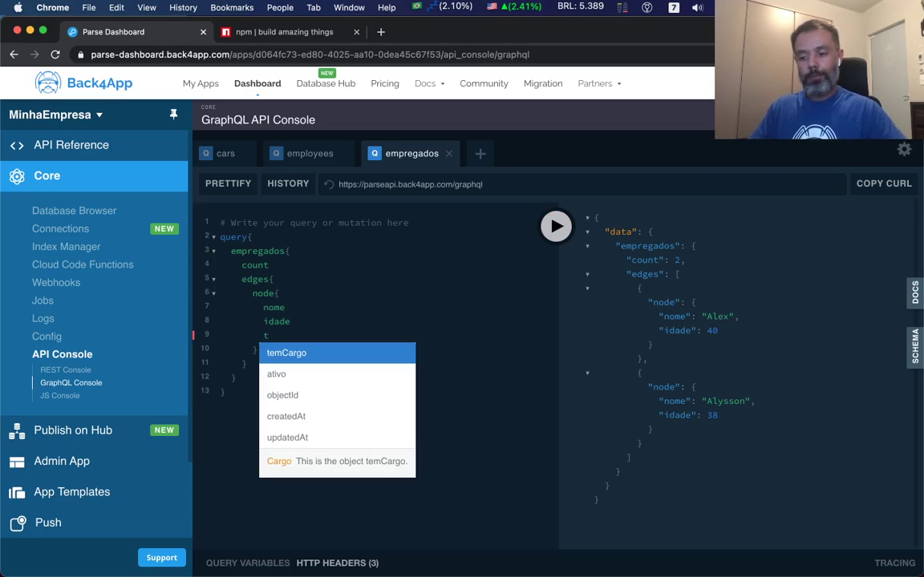
key(Return)
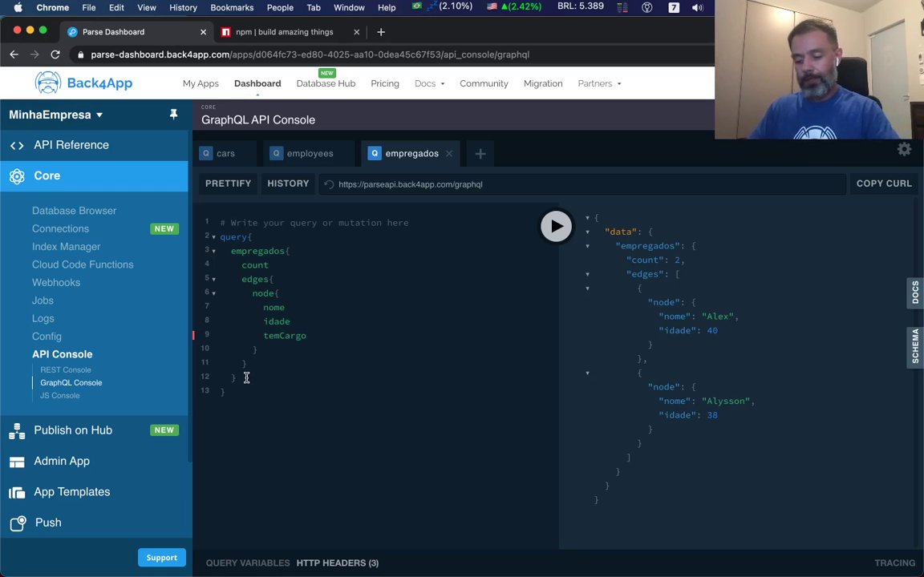
Request descricao inside temCargo and run the query, returning Arquiteto and Vendas.
text({)
key(Return)
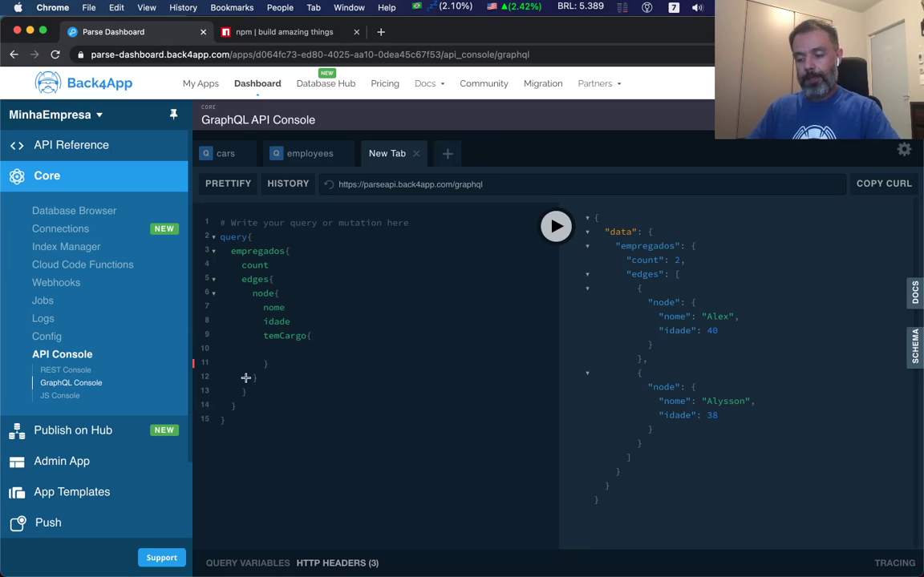
key(ctrl+space)
key(Down)
key(Down)
key(Down)
key(Down)
key(Down)
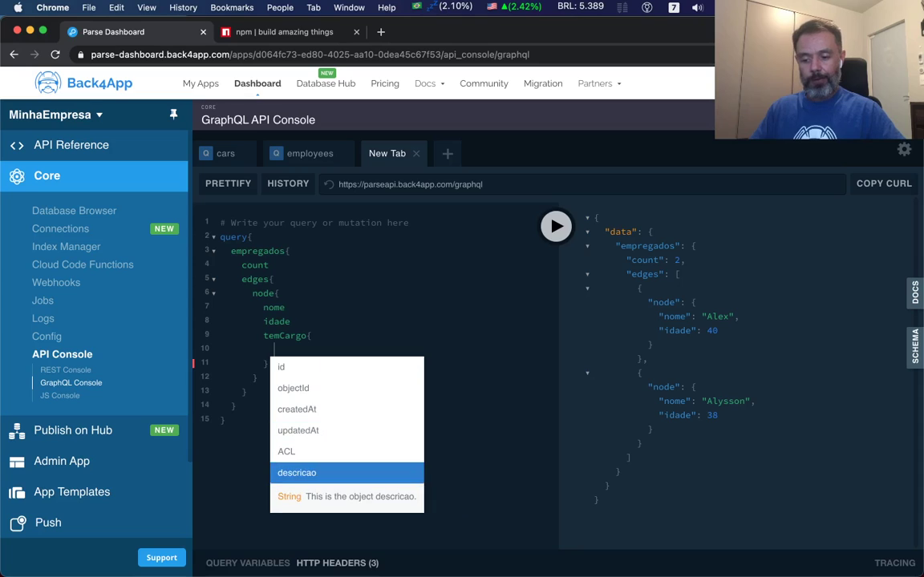
key(Return)
click(556, 226)
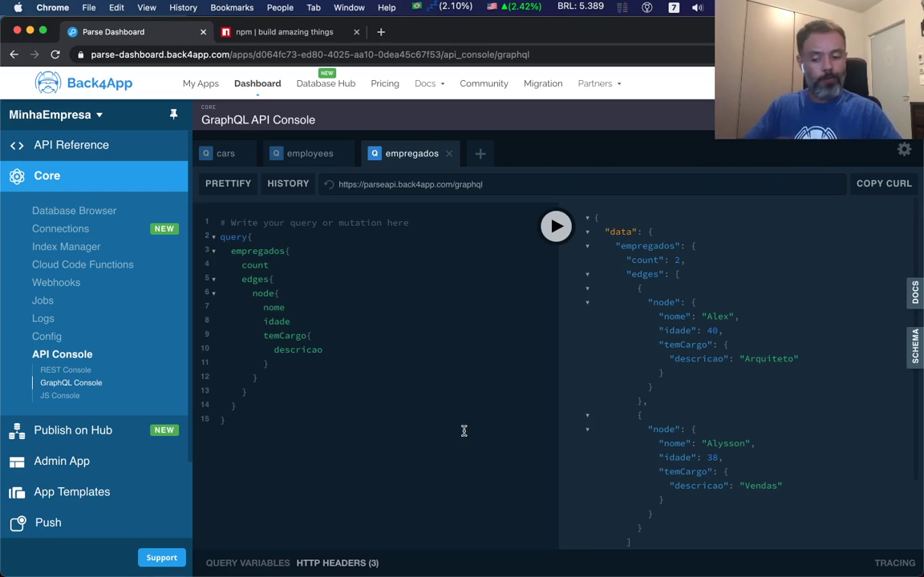
click(249, 564)
Check the query variables and HTTP headers (3), then switch to the JS Console's Cat sample.
click(292, 509)
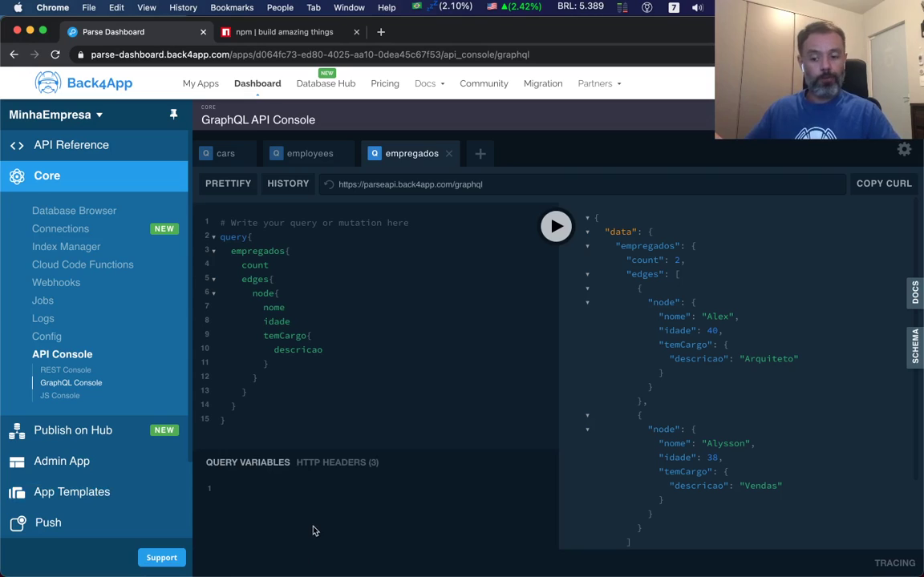
click(368, 470)
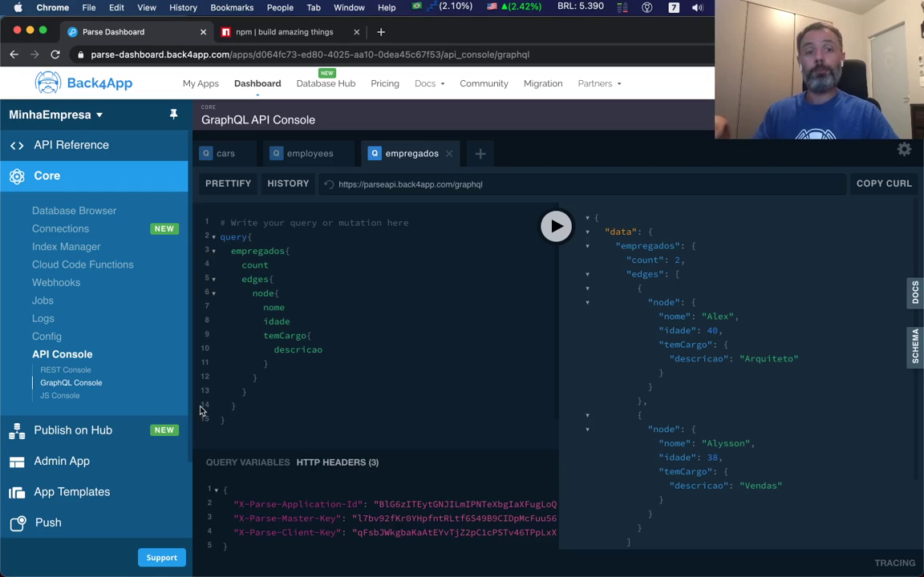
click(64, 399)
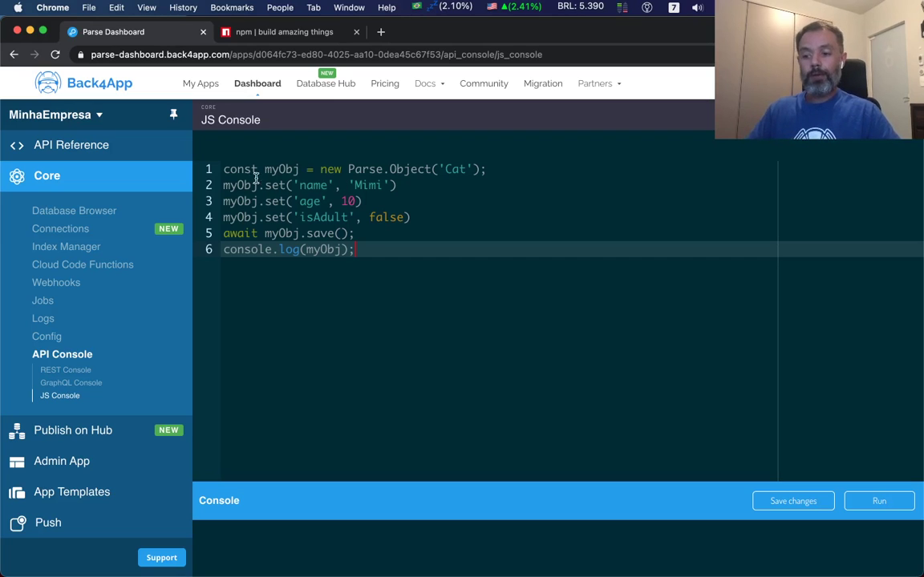
Rename Cat to Gato and fields name, age, isAdult to nome, idade, eAdulto.
double_click(457, 171)
text(Gato)
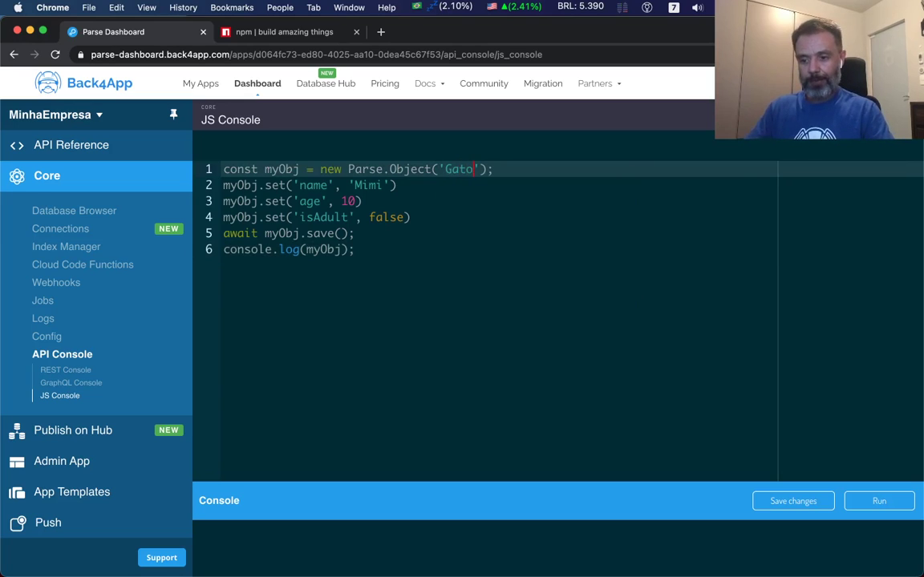
double_click(313, 185)
text(nome)
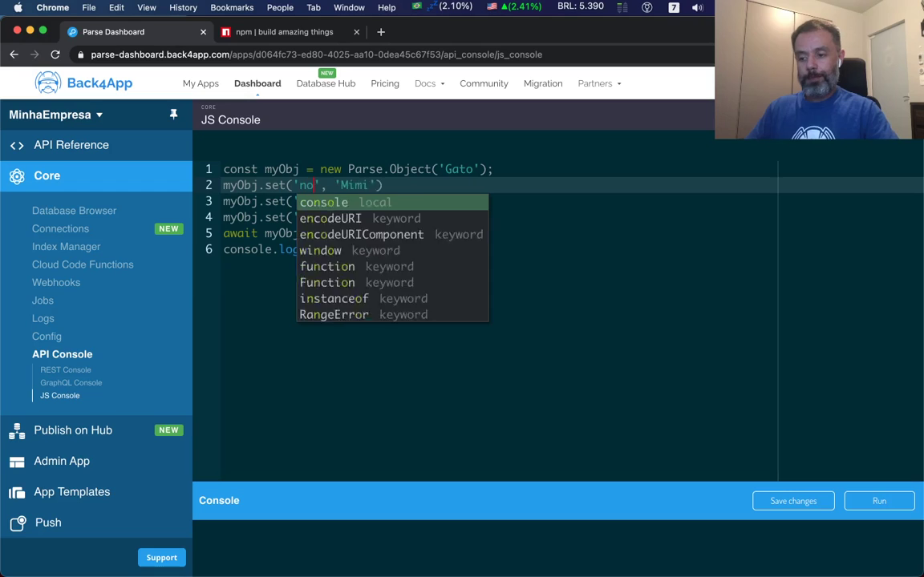
click(392, 293)
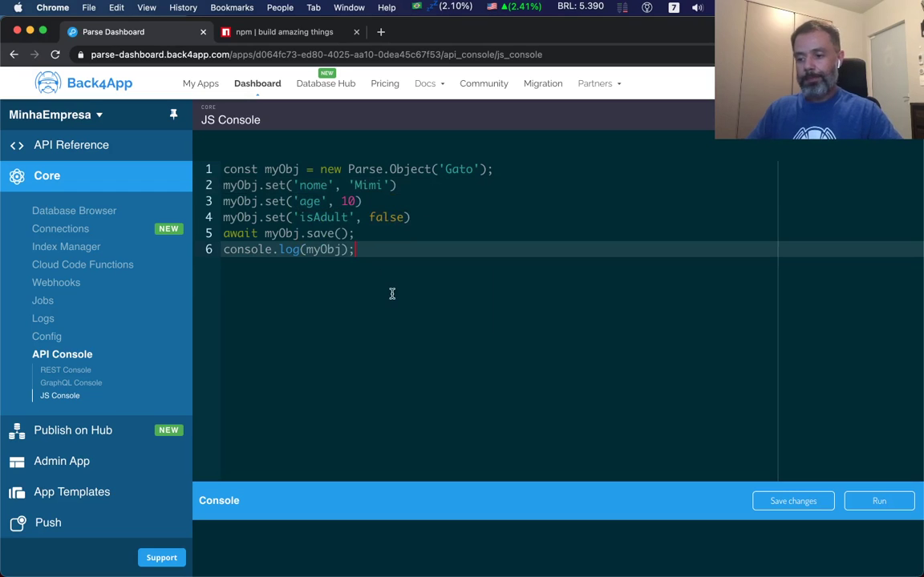
double_click(313, 201)
text(idade)
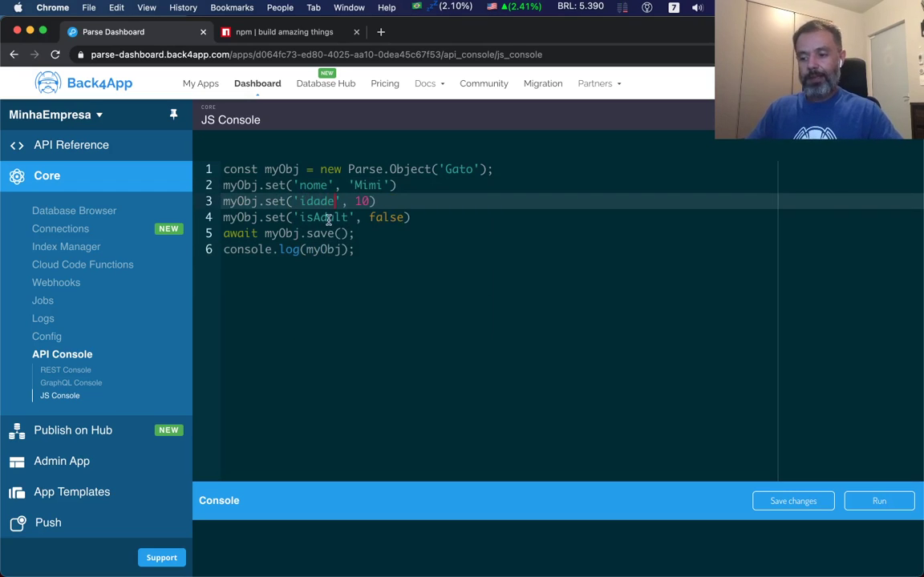
double_click(315, 217)
text(eAdulto)
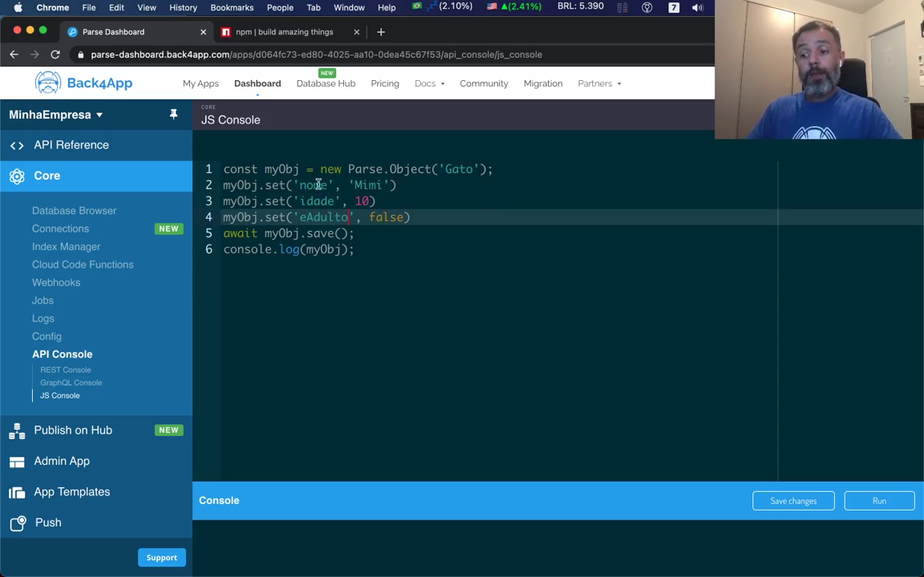
click(344, 186)
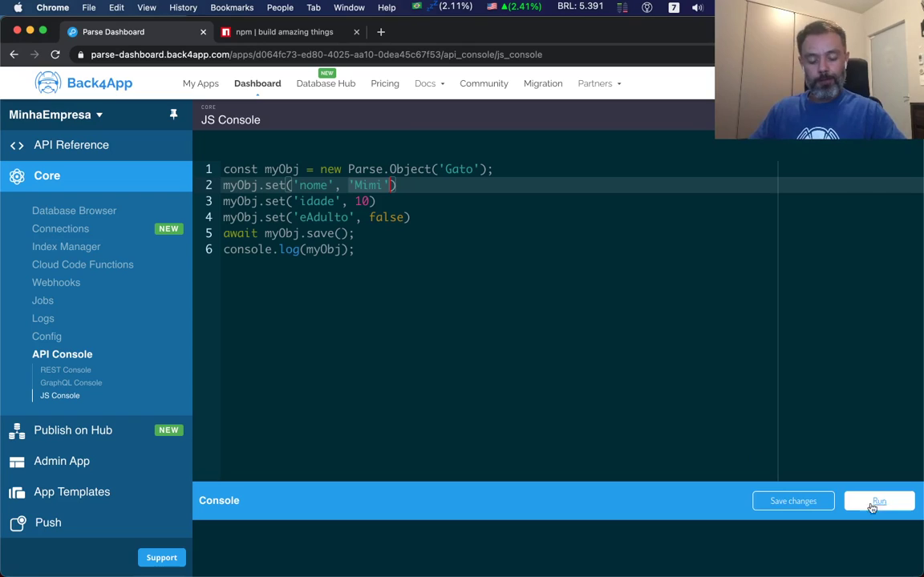
Save and run the script, then view the Mimi record in the Database Browser's Gato class.
click(814, 501)
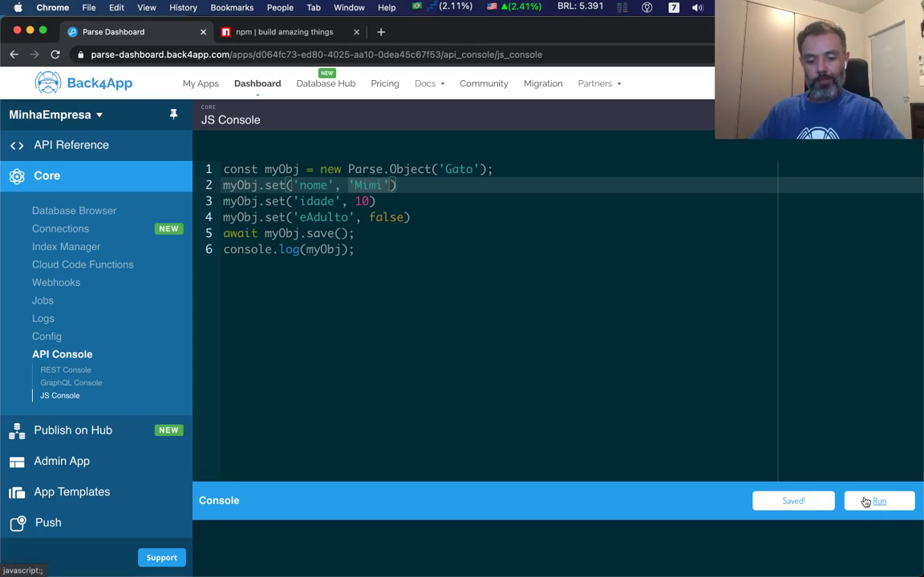
click(882, 504)
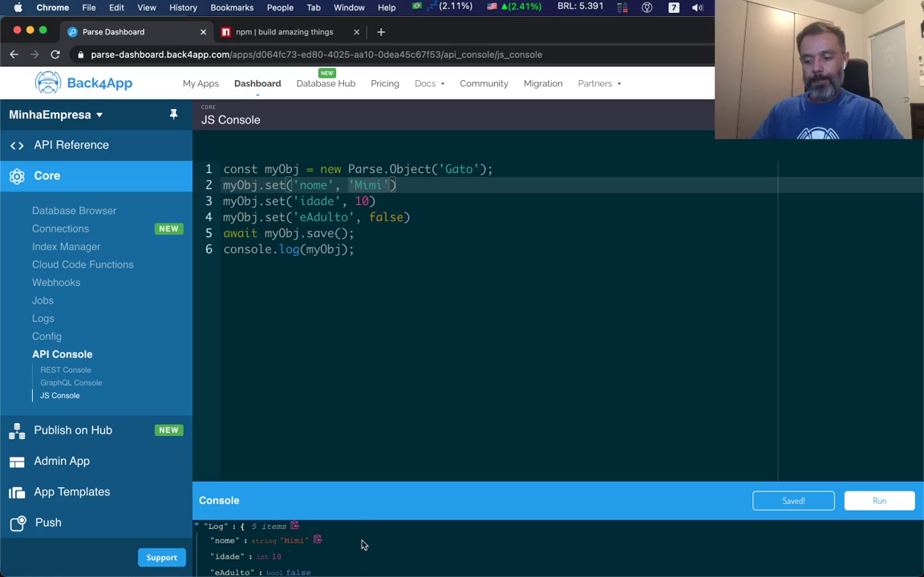
scroll(361, 545, down, 2)
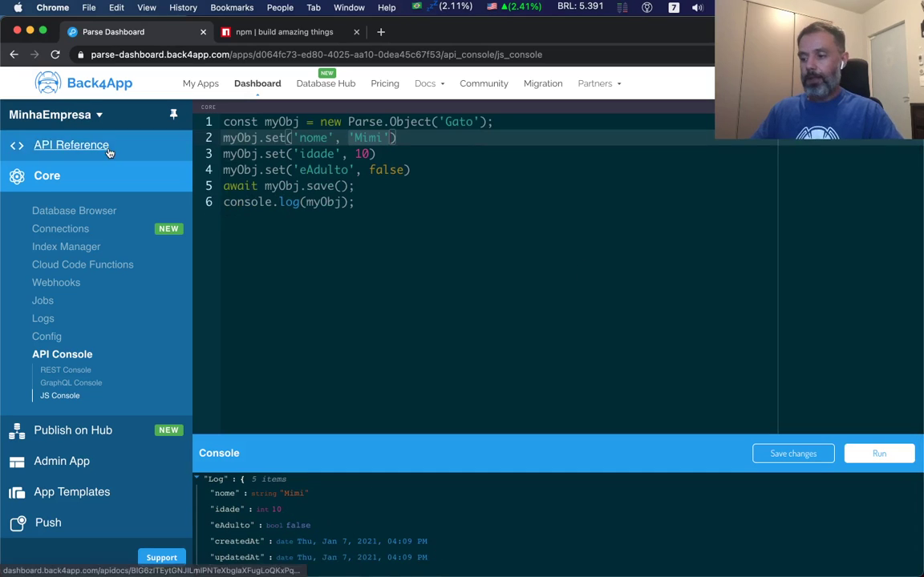
click(76, 210)
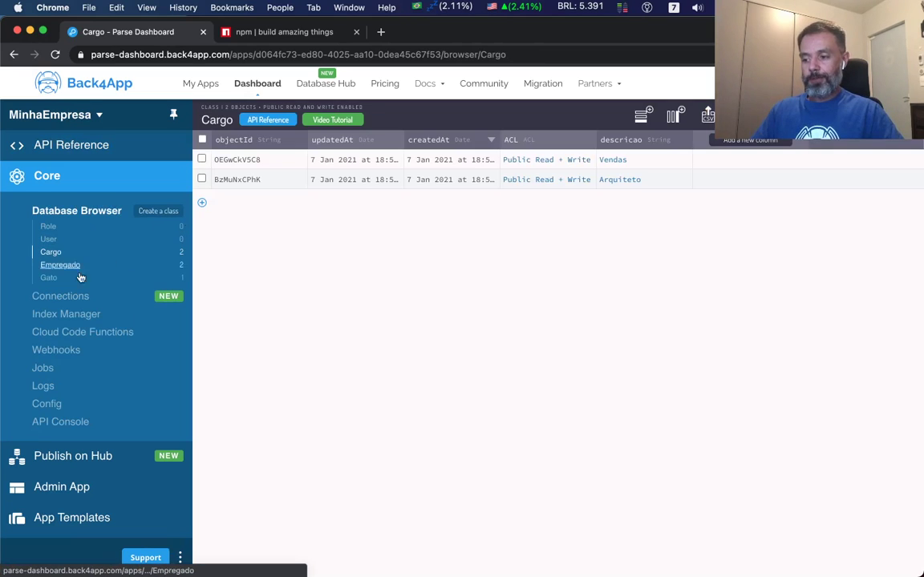
click(48, 279)
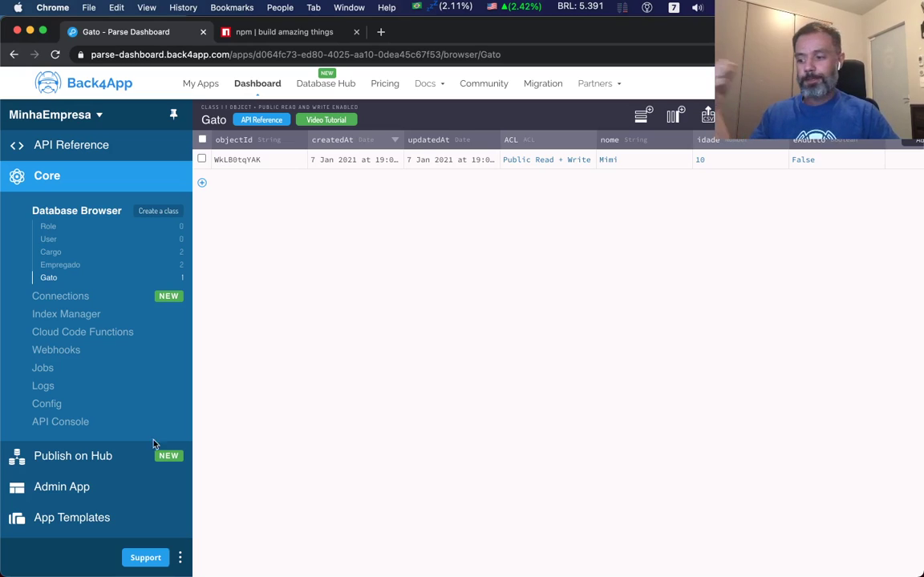
Open the Publish on Hub page for MinhaEmpresa from the sidebar.
click(79, 457)
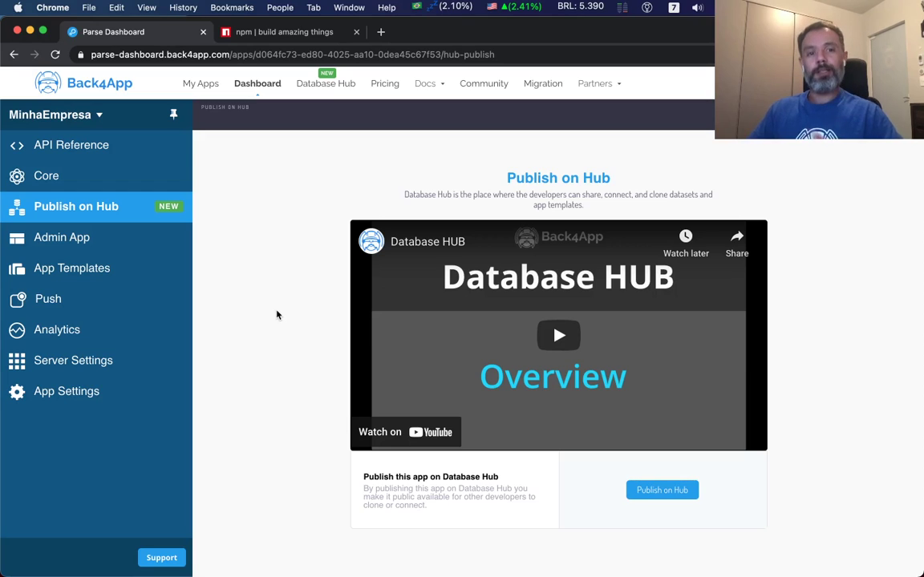
Start enabling the Admin App and enter an admin username and password.
click(62, 240)
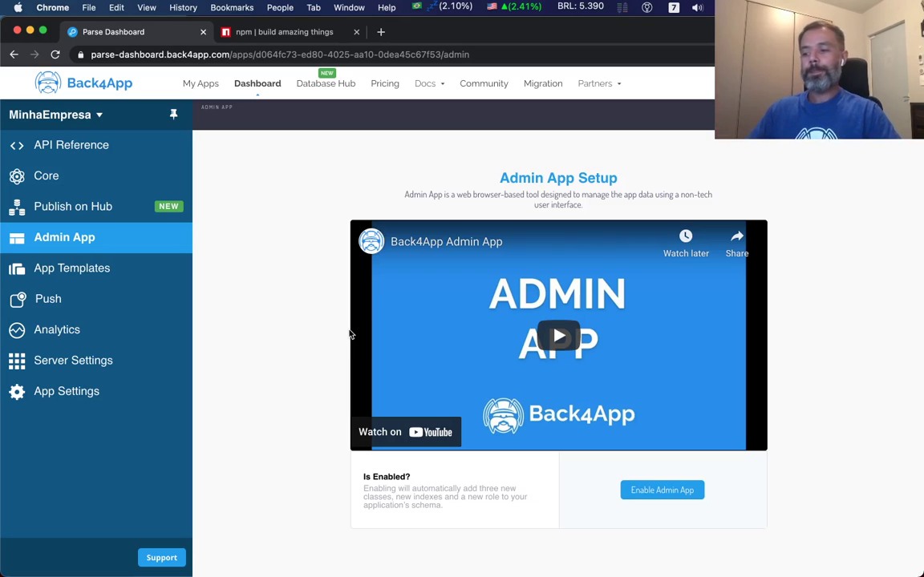
click(679, 496)
click(412, 324)
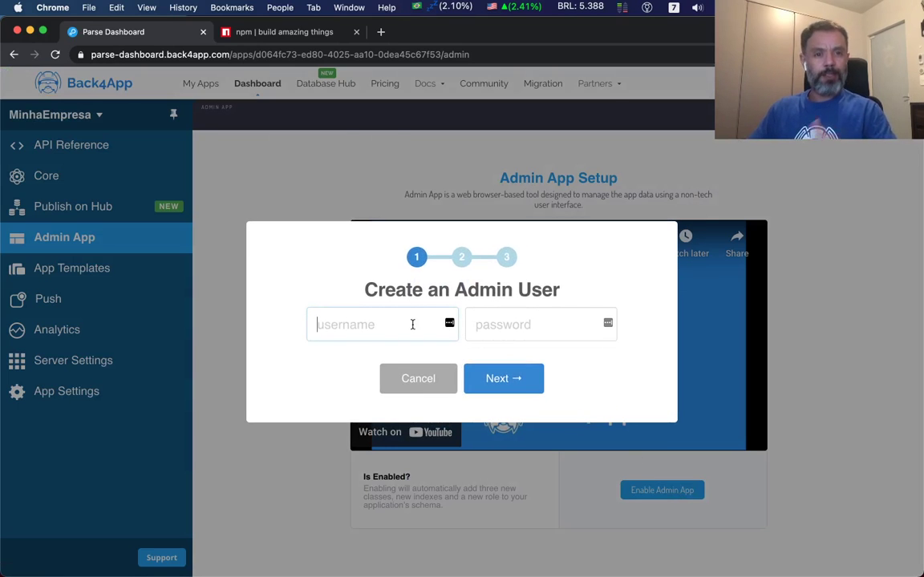
text(alex)
key(Tab)
text(******)
click(532, 392)
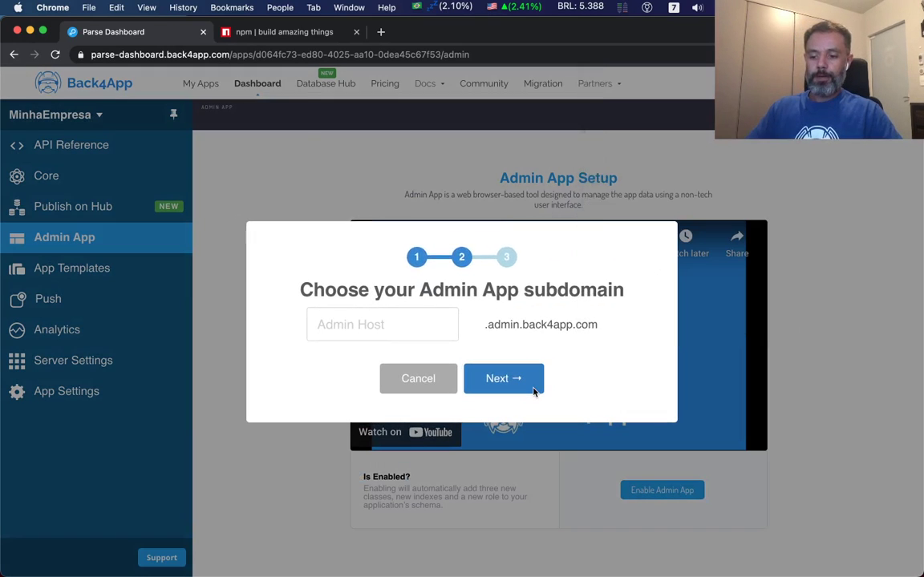
Dismiss the browser's password prompts and activate the admin subdomain minhaempresateste.
click(479, 239)
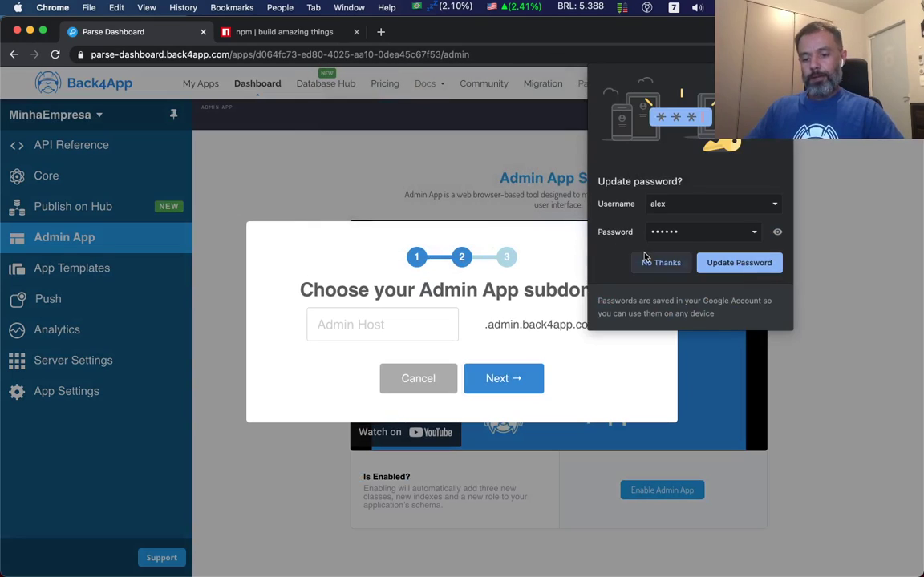
click(646, 259)
click(324, 321)
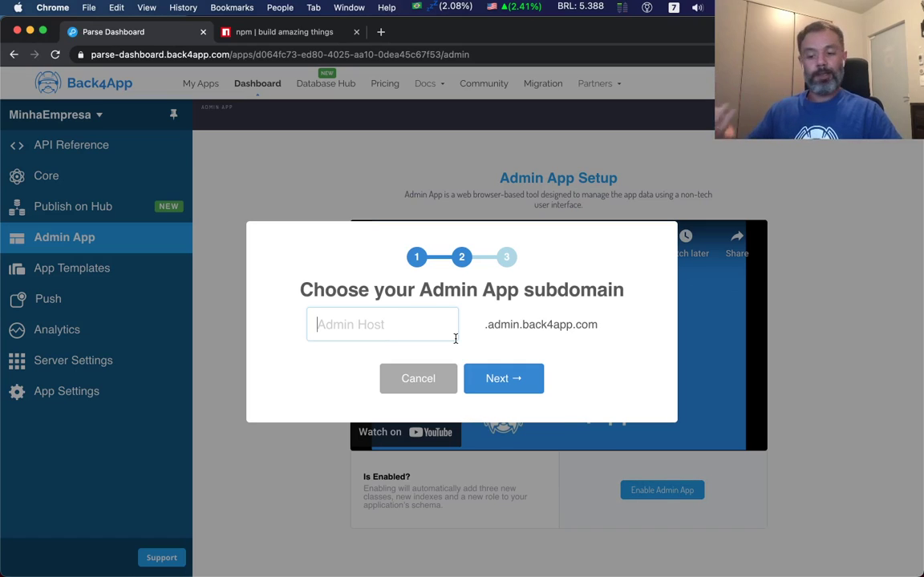
text(mi)
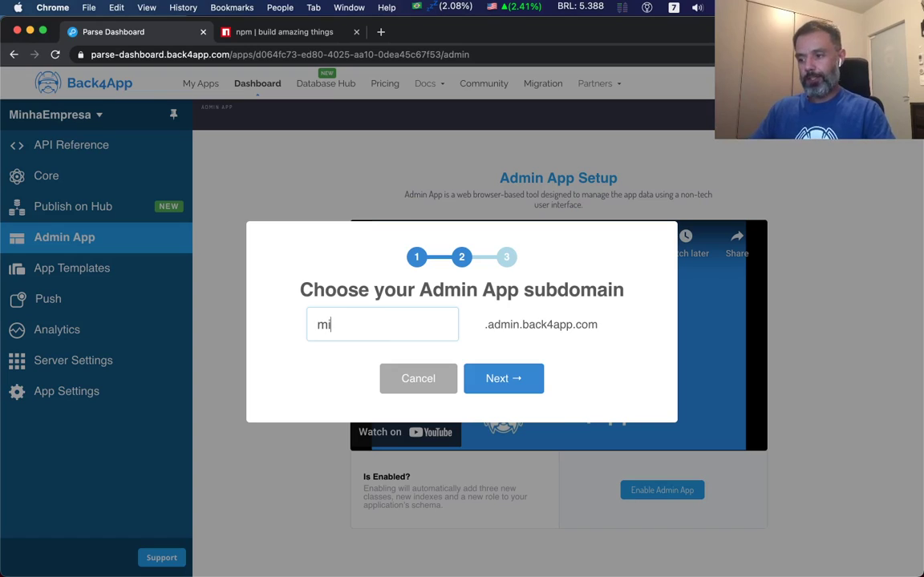
text(nhaempresateste)
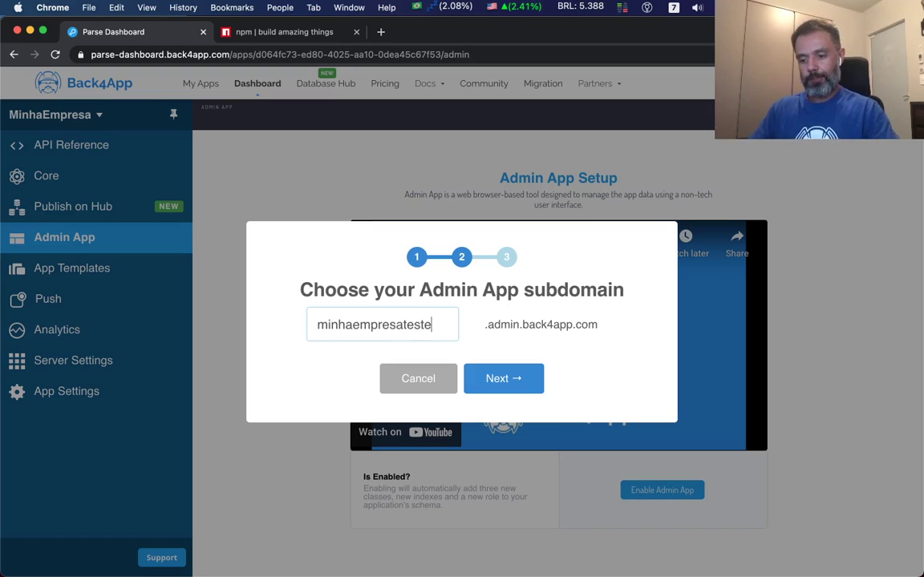
click(525, 386)
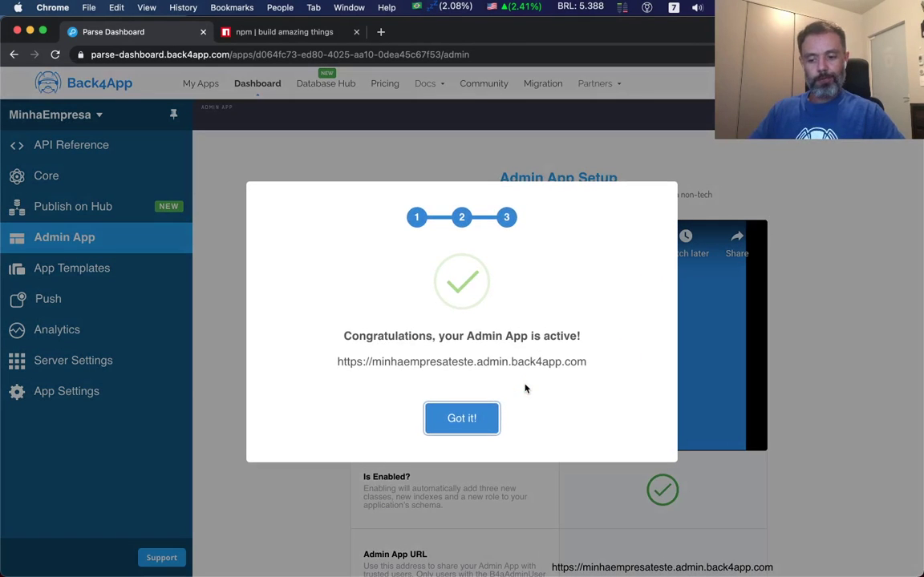
Open the new Admin App site and log in with the admin username and password.
click(490, 419)
scroll(697, 413, down, 2)
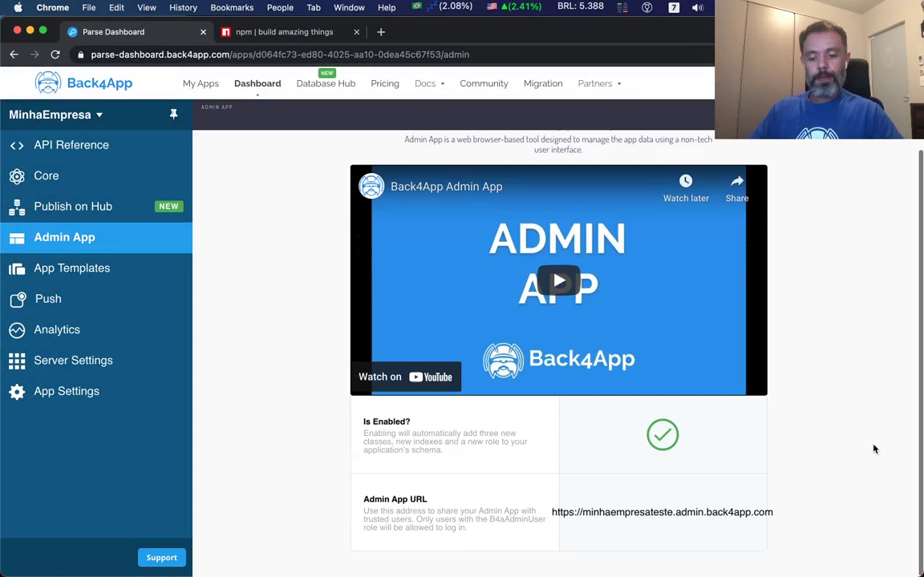
click(627, 513)
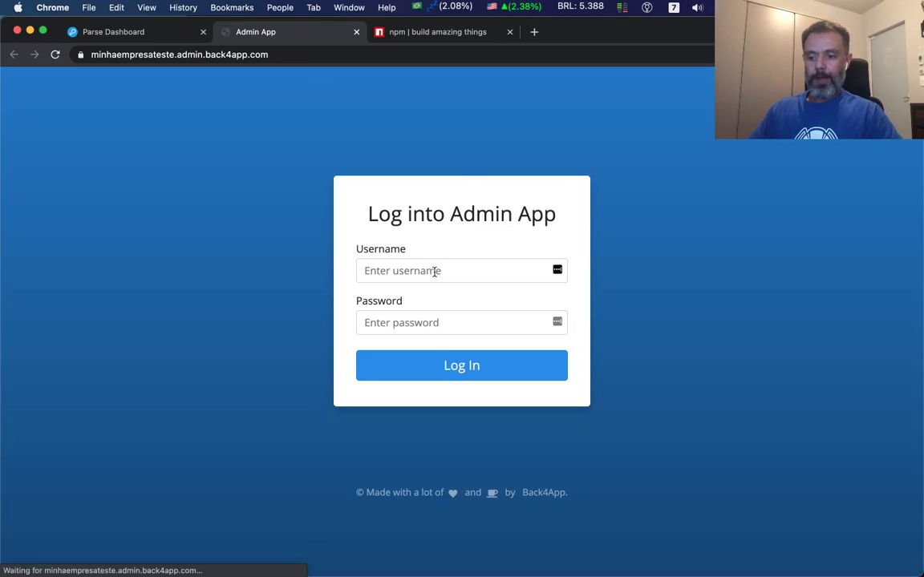
click(433, 270)
text(alex)
key(Tab)
text(123456)
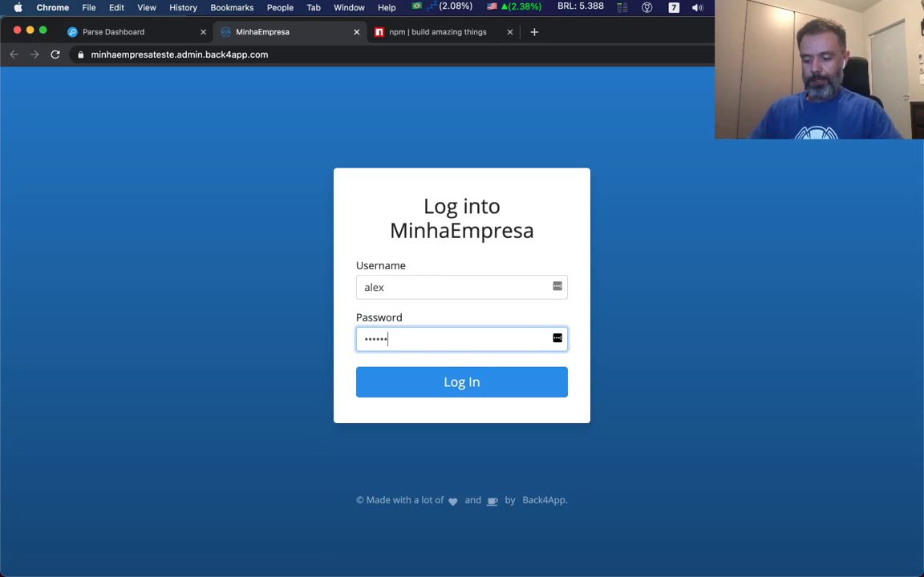
click(484, 384)
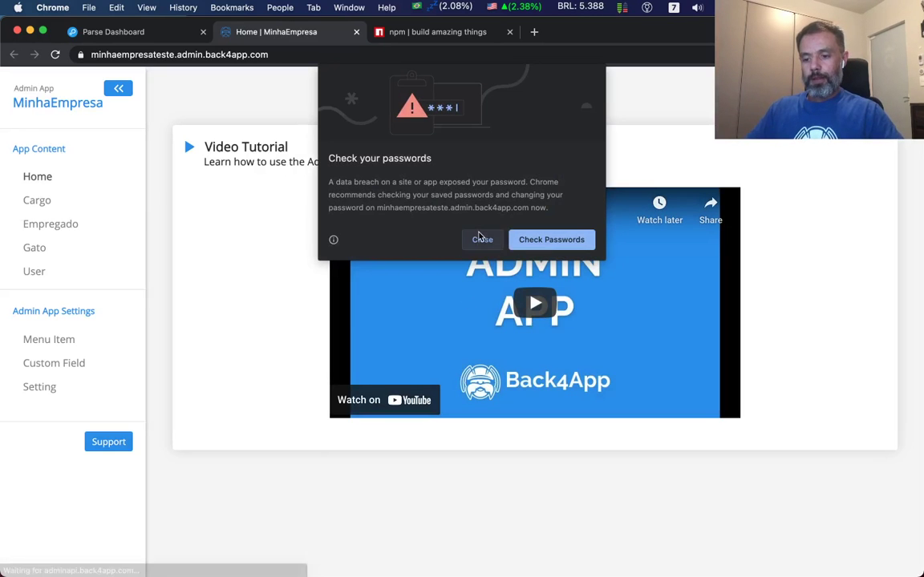
click(481, 239)
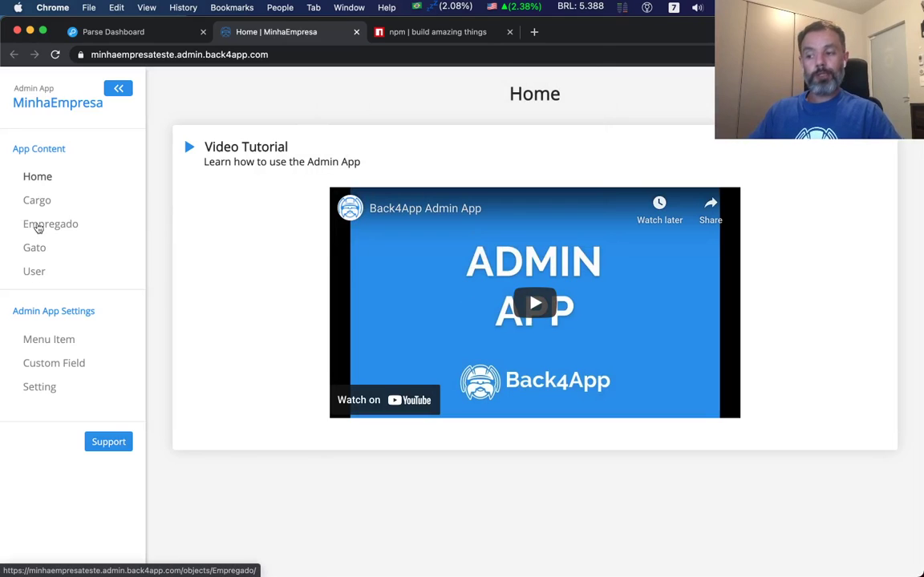
Browse the Cargo, Empregado, Gato and User tables and their display options, ending on Gato.
click(40, 201)
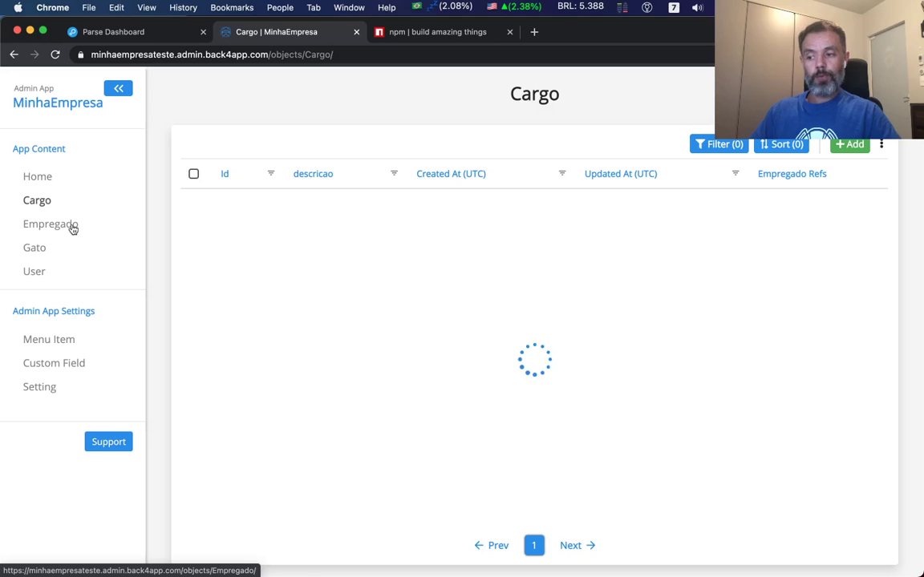
click(72, 228)
click(45, 255)
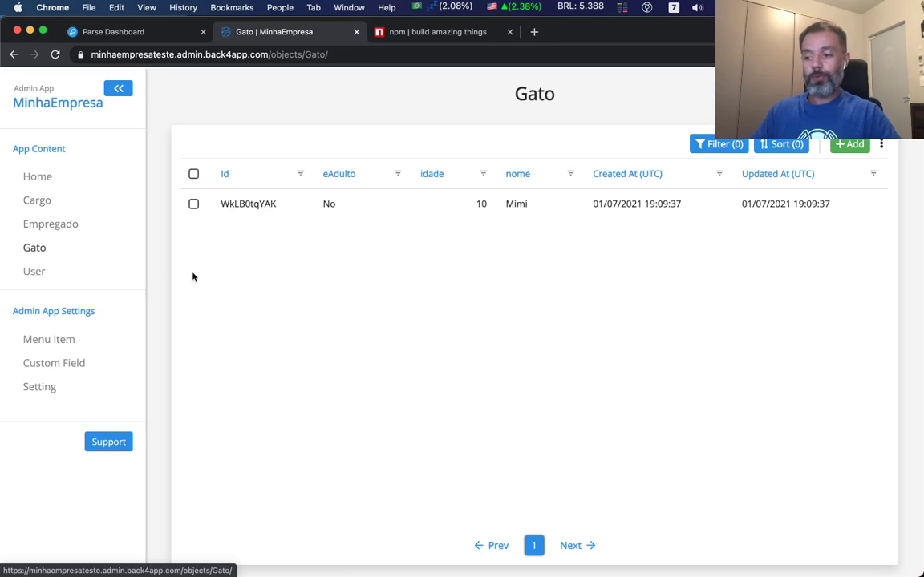
click(44, 272)
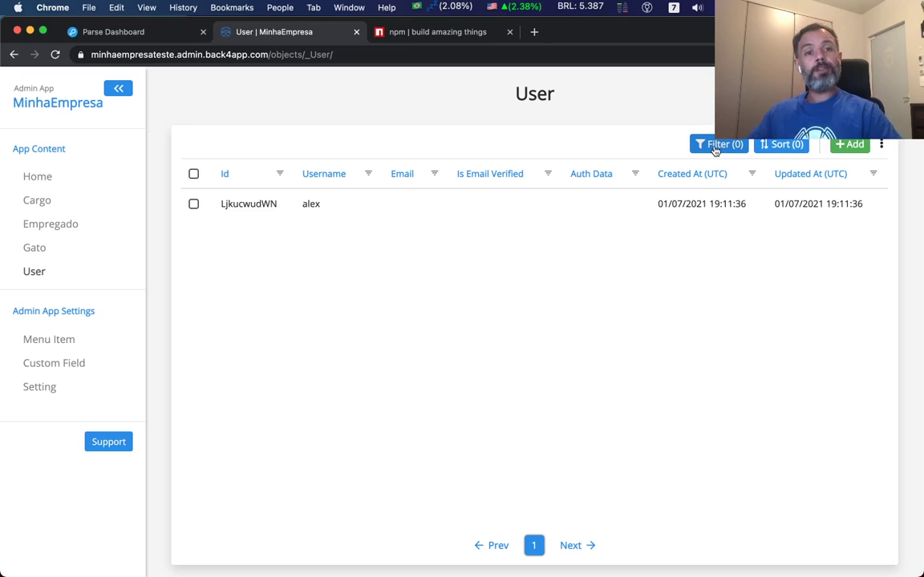
click(882, 146)
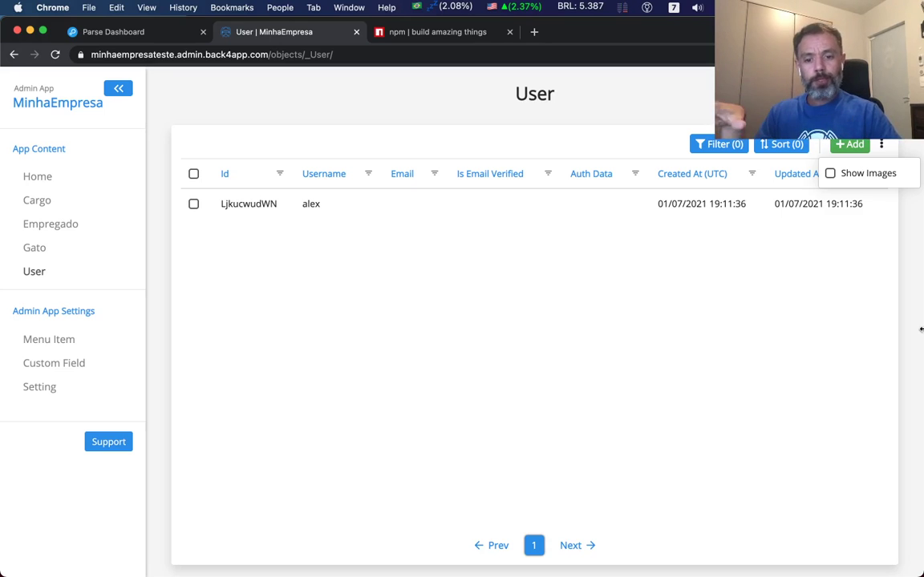
click(38, 250)
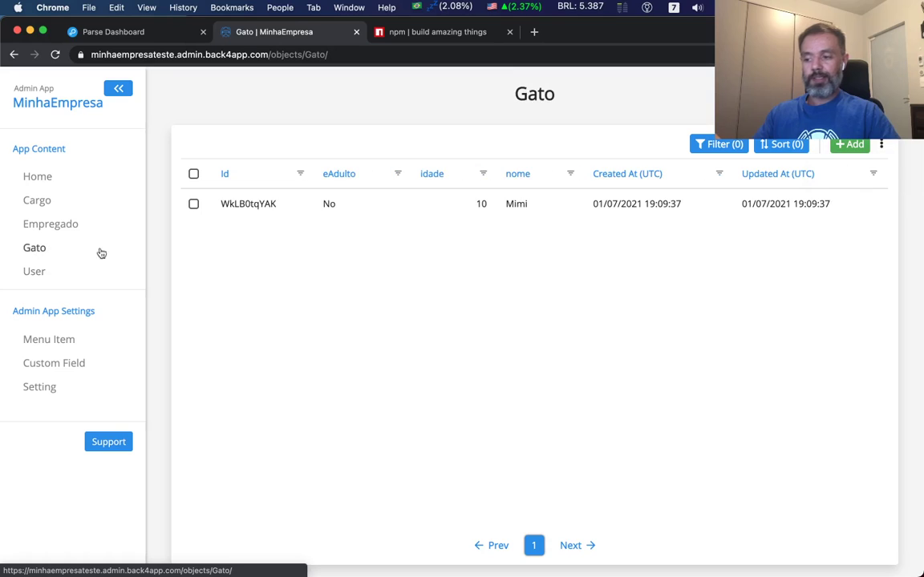
Preview the Add a Gato Object form, cancel it unsaved, and close the Admin App tab.
click(857, 145)
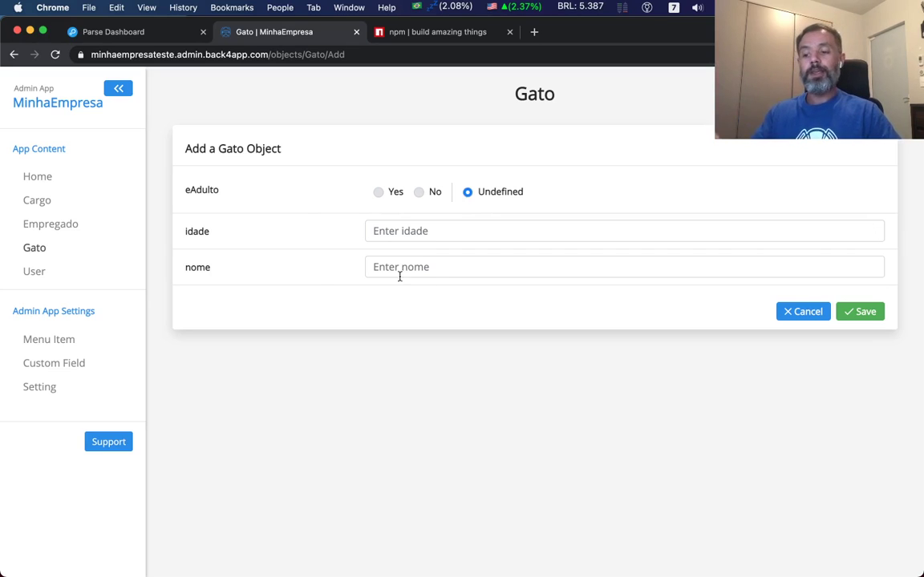
click(803, 312)
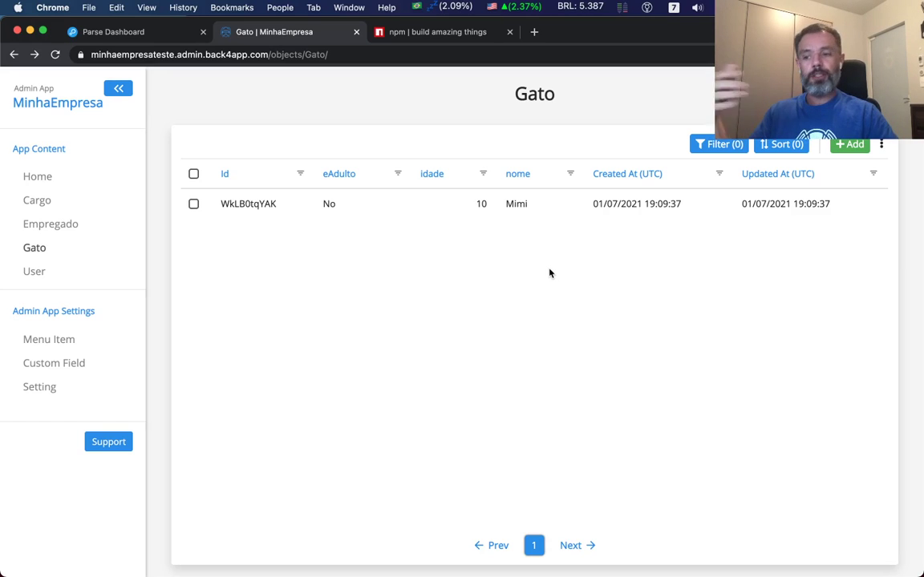
click(356, 31)
Browse the Push, Past Pushes and Audiences pages, then view the Analytics Performance chart.
click(112, 309)
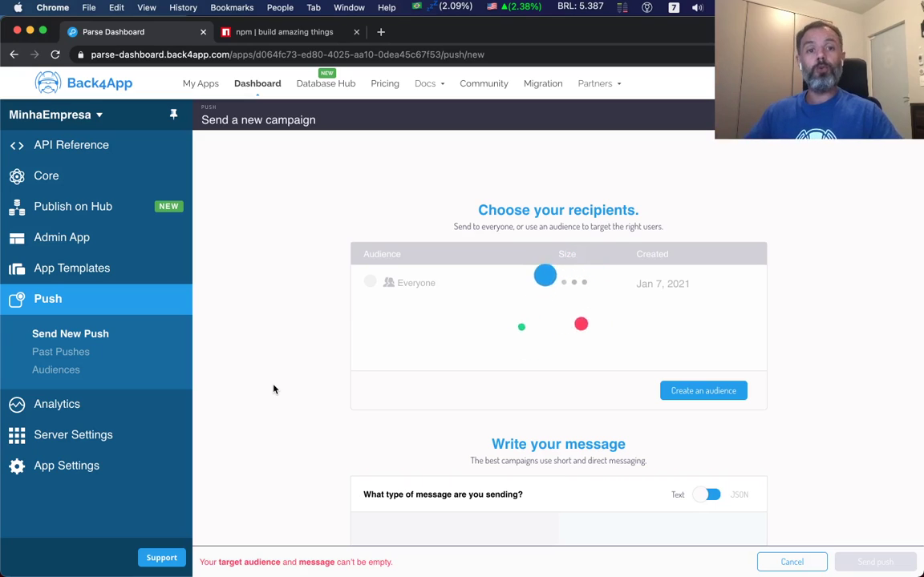
click(57, 353)
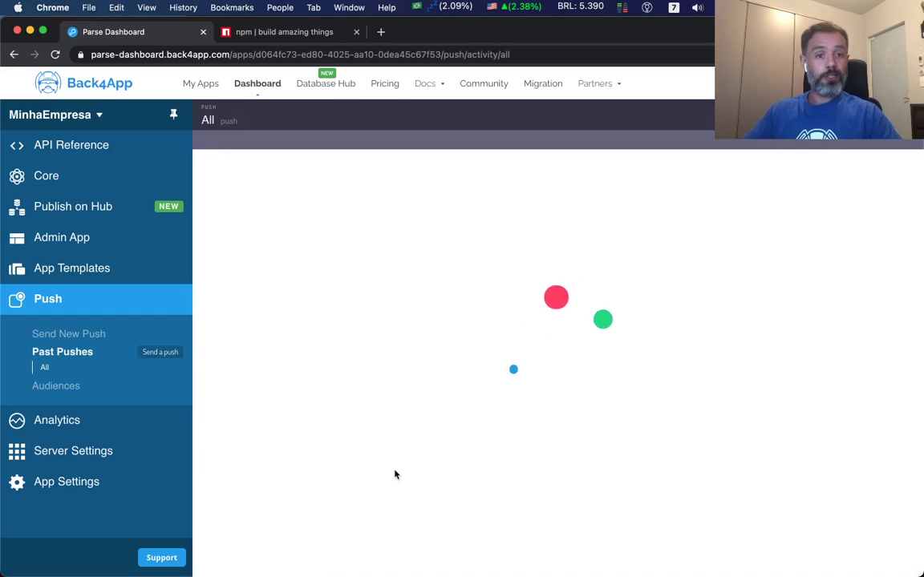
click(77, 388)
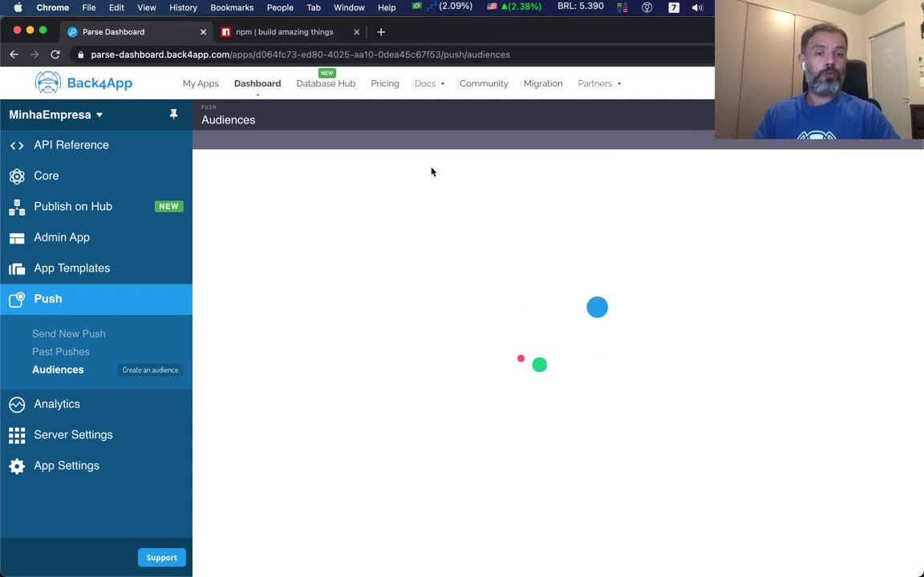
click(61, 411)
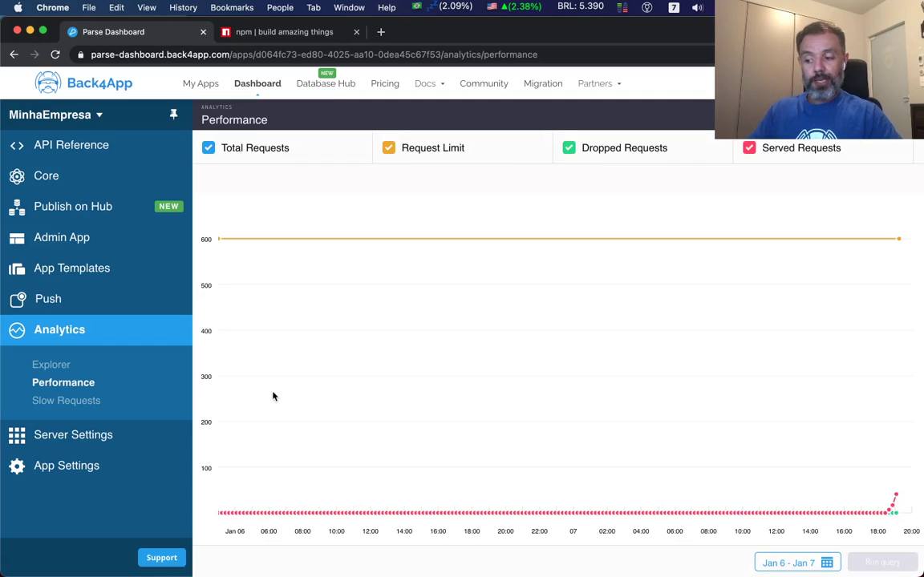
Show the Analytics Slow Requests list with request paths and response times.
click(72, 401)
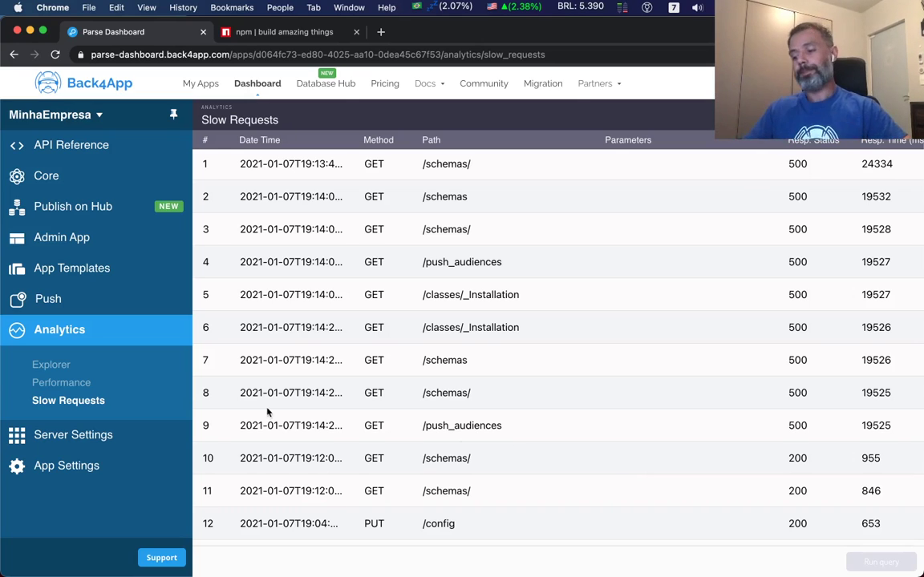
Open the server logs from Server Settings and scroll through the Server Access Log.
click(94, 435)
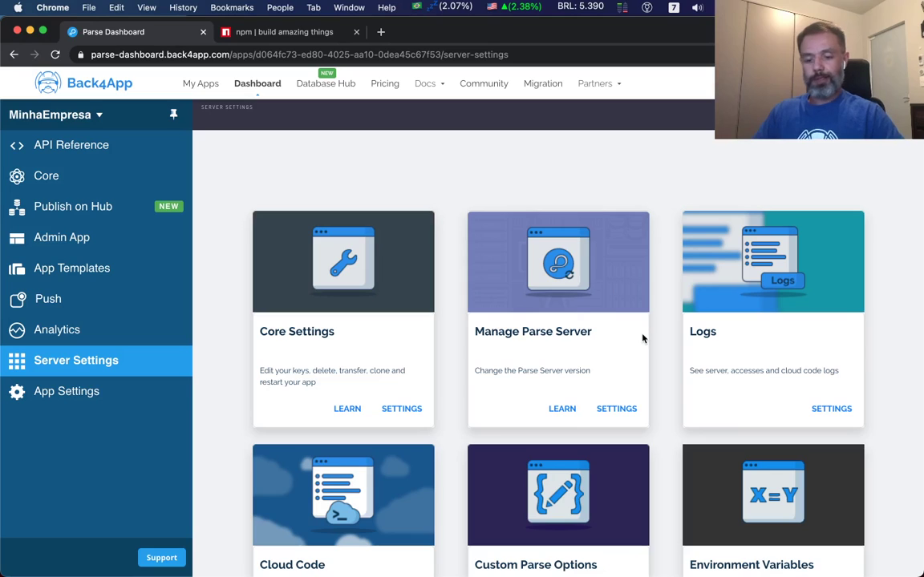
click(839, 410)
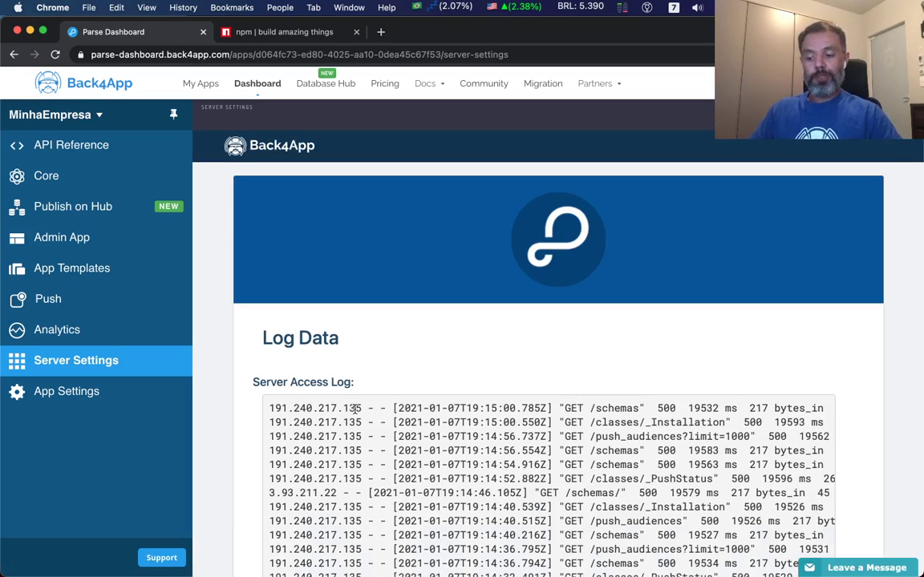
scroll(357, 409, down, 3)
scroll(288, 416, up, 2)
scroll(231, 420, down, 1)
scroll(231, 420, down, 4)
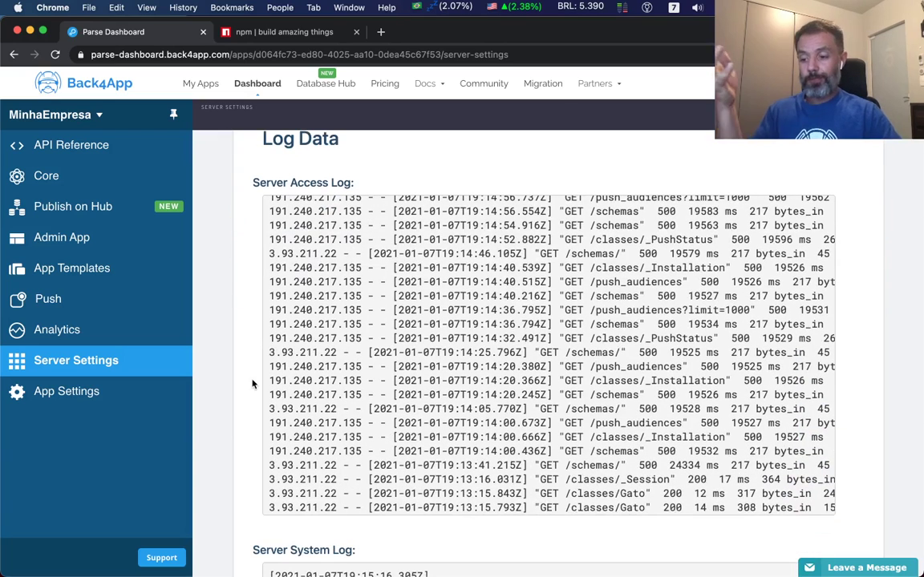
scroll(250, 385, up, 1)
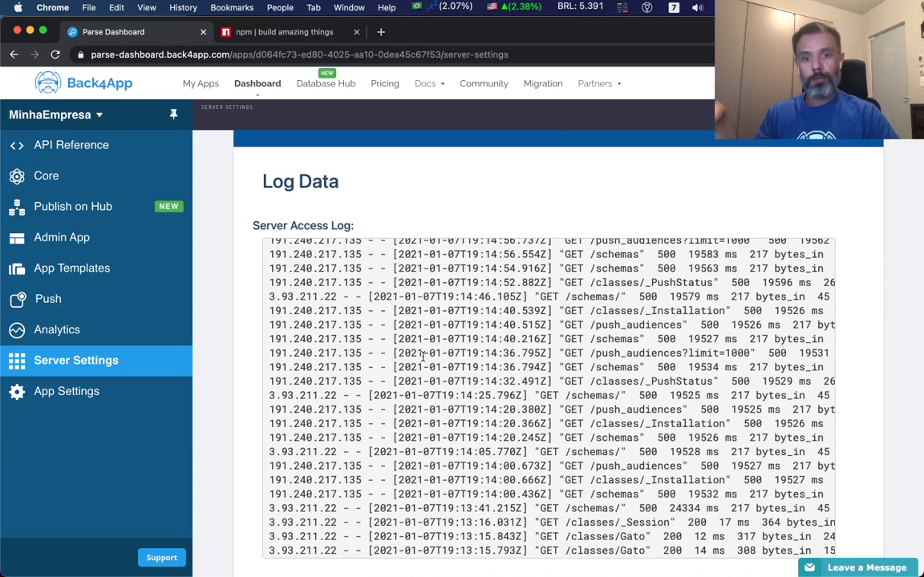
scroll(422, 357, up, 1)
Highlight the request method, /classes/_PushStatus path, and /classes/Gato status 200 and response time.
drag(270, 250, 553, 252)
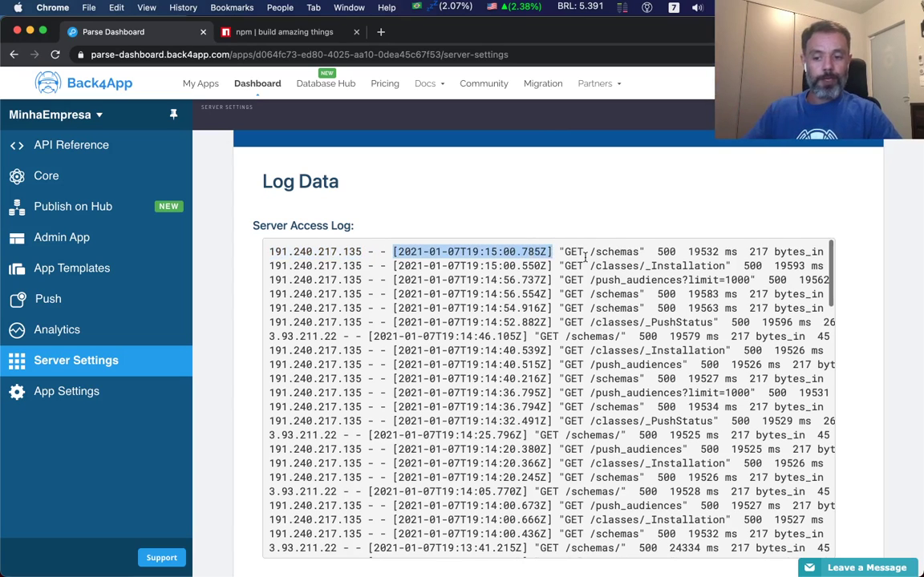
double_click(576, 252)
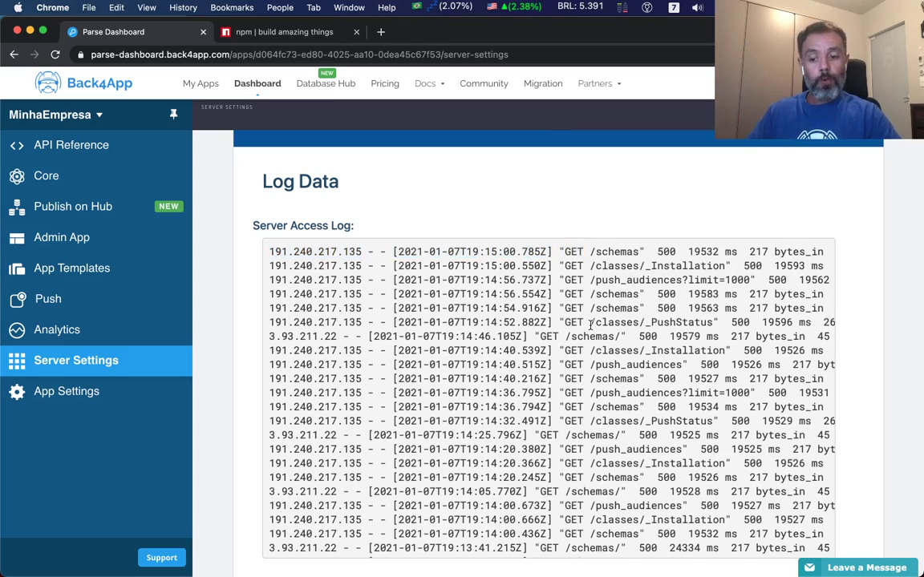
drag(591, 322, 711, 323)
scroll(711, 323, right, 4)
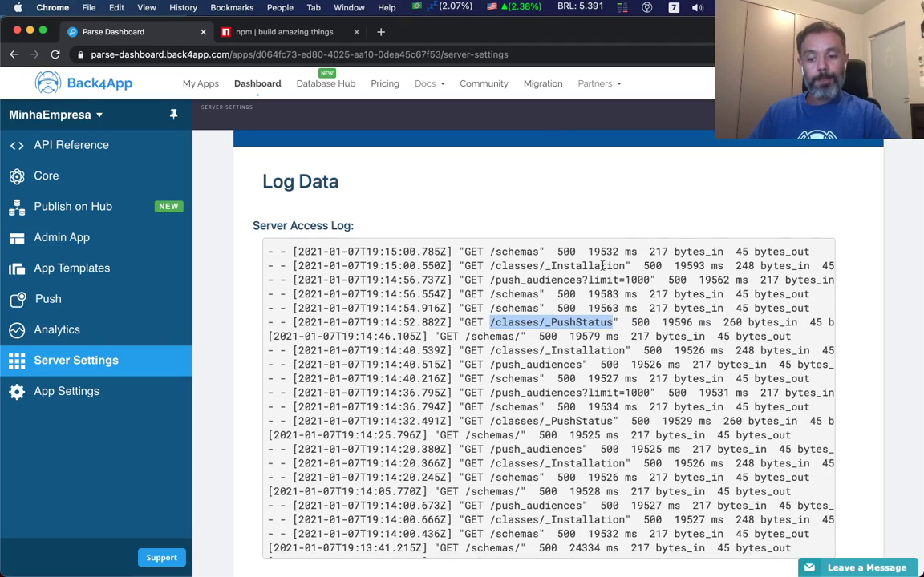
scroll(572, 388, down, 4)
double_click(572, 437)
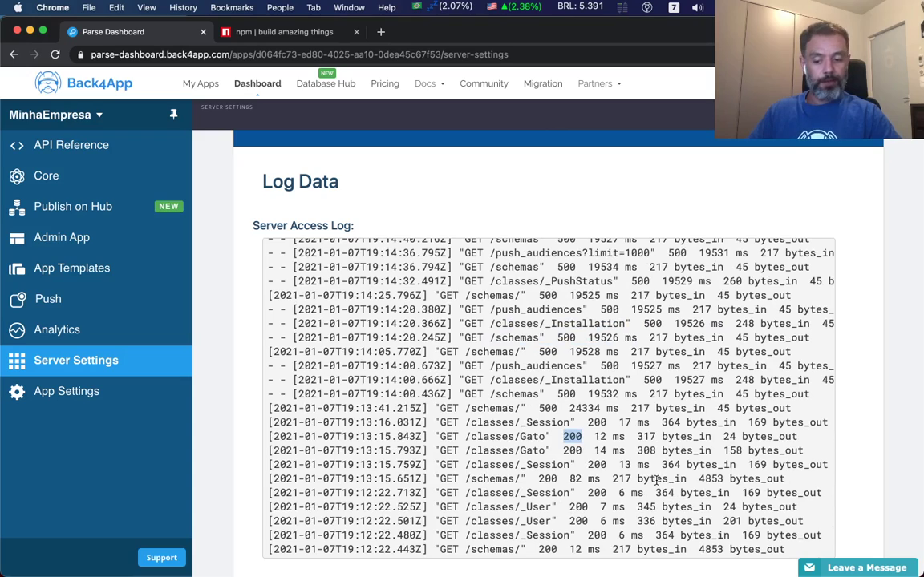
drag(595, 437, 725, 438)
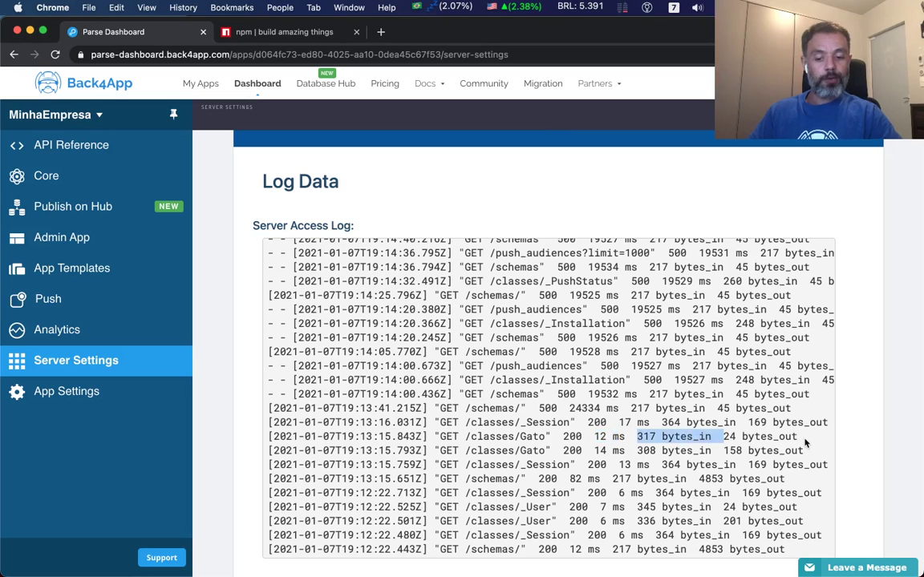
scroll(801, 437, left, 3)
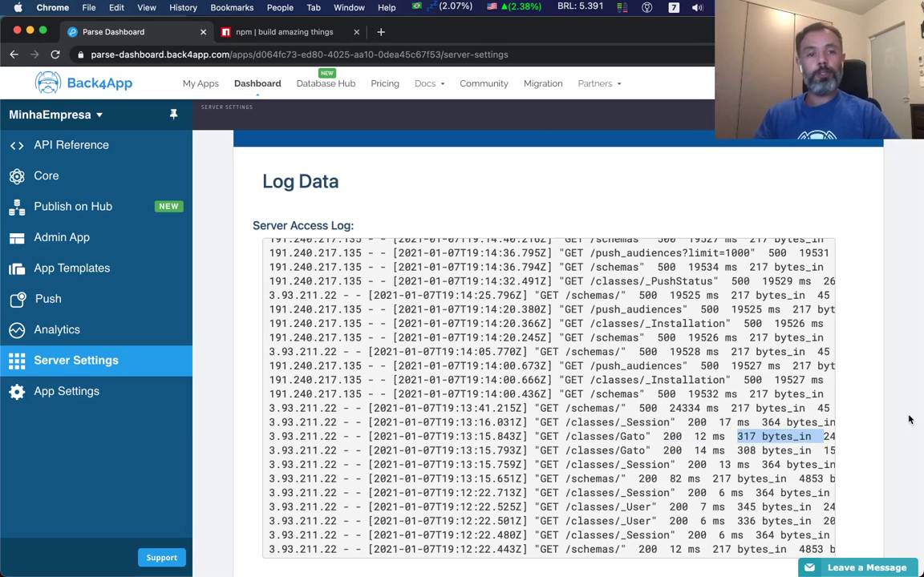
Scroll the Server System Log's ERR_HTTP_HEADERS_SENT errors, then return to Server Settings.
scroll(894, 418, down, 5)
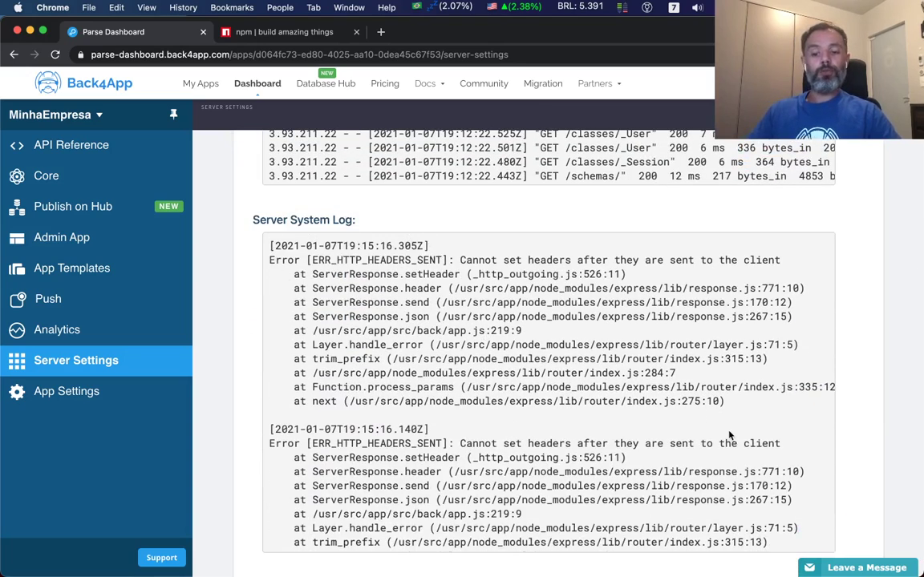
scroll(729, 436, down, 10)
scroll(729, 431, up, 10)
scroll(729, 431, up, 1)
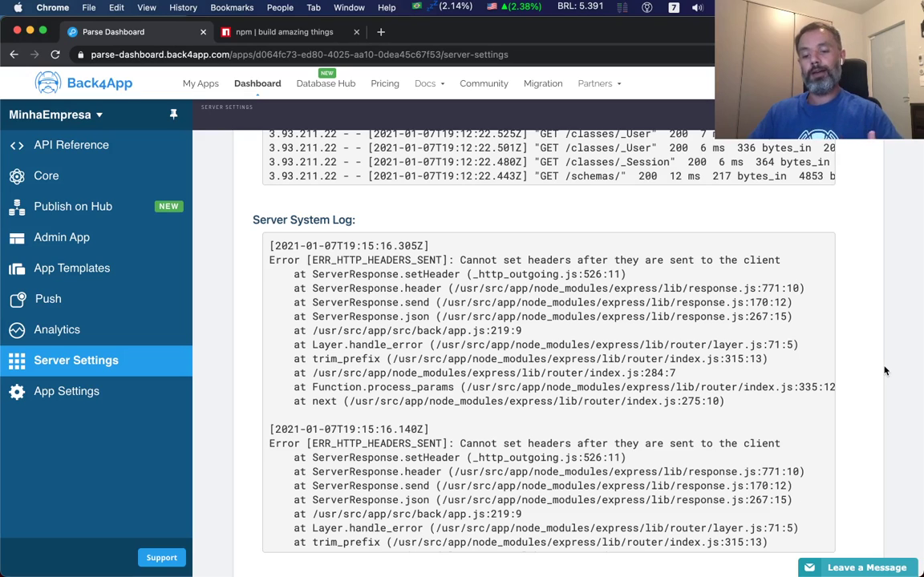
scroll(887, 371, down, 2)
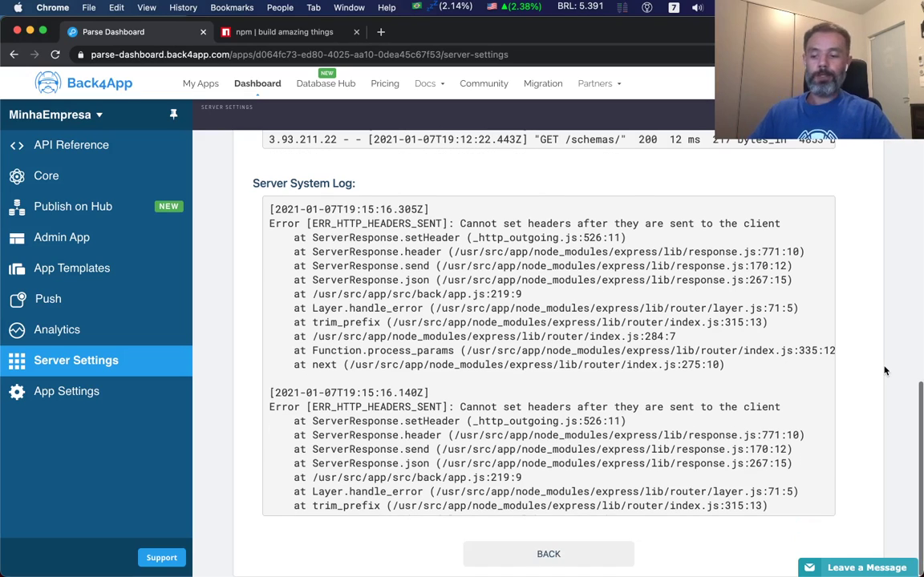
click(548, 554)
Tick 'Activate your Back4App subdomain' in the Server URL and Live Query settings.
scroll(315, 422, down, 5)
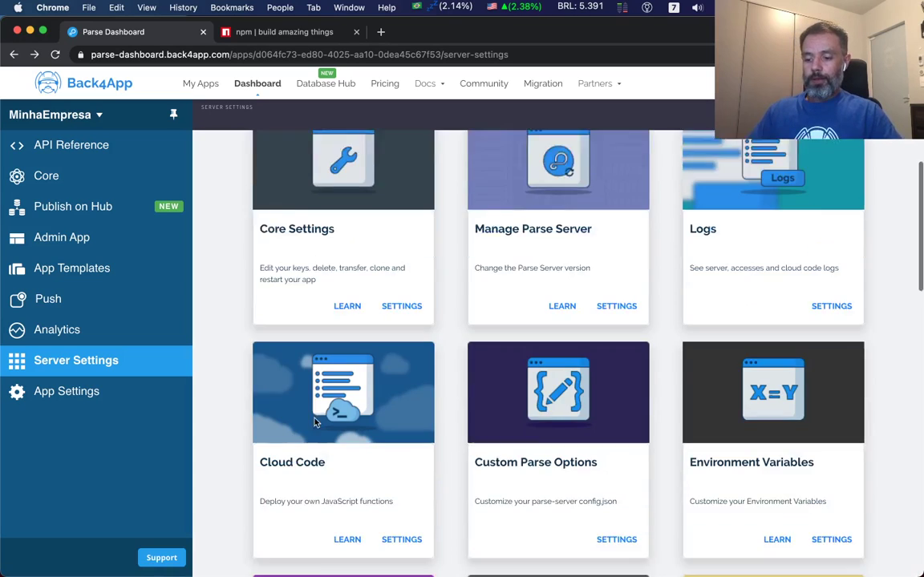
scroll(315, 422, down, 2)
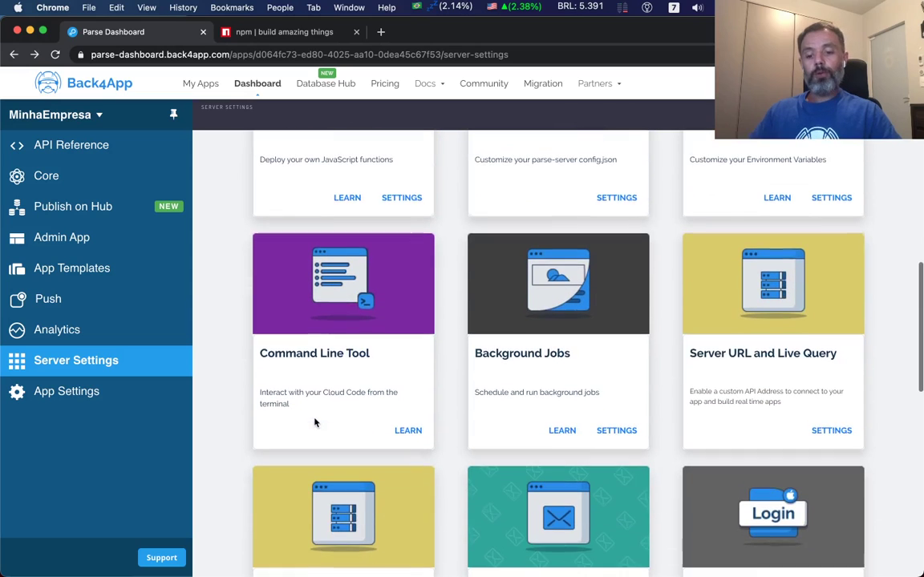
click(831, 395)
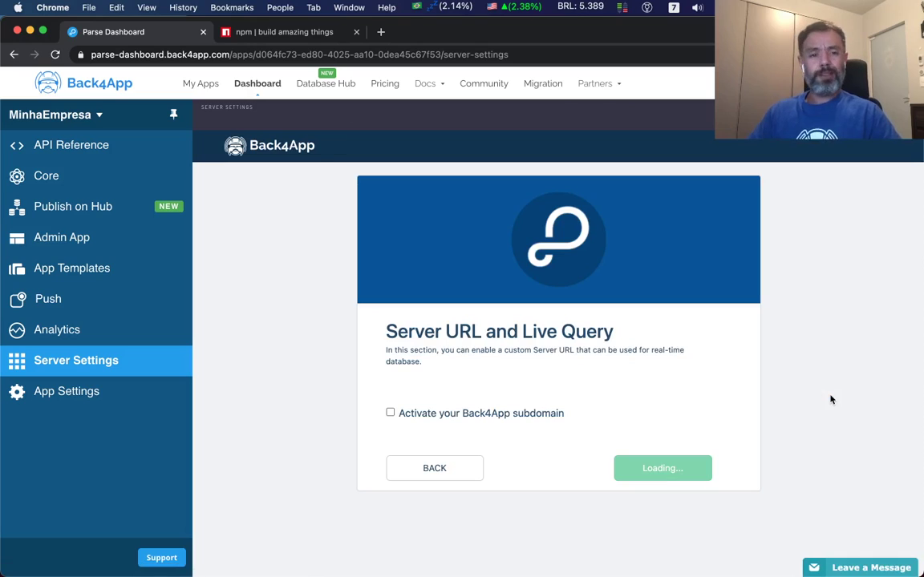
click(390, 413)
scroll(319, 455, down, 1)
scroll(319, 455, down, 1)
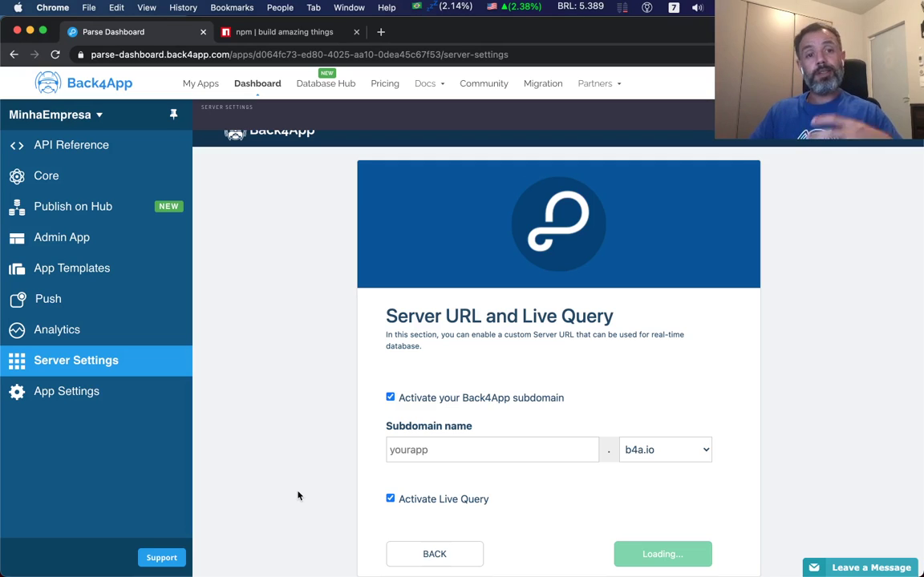
Return to the Server Settings overview by way of the Core database browser.
click(37, 175)
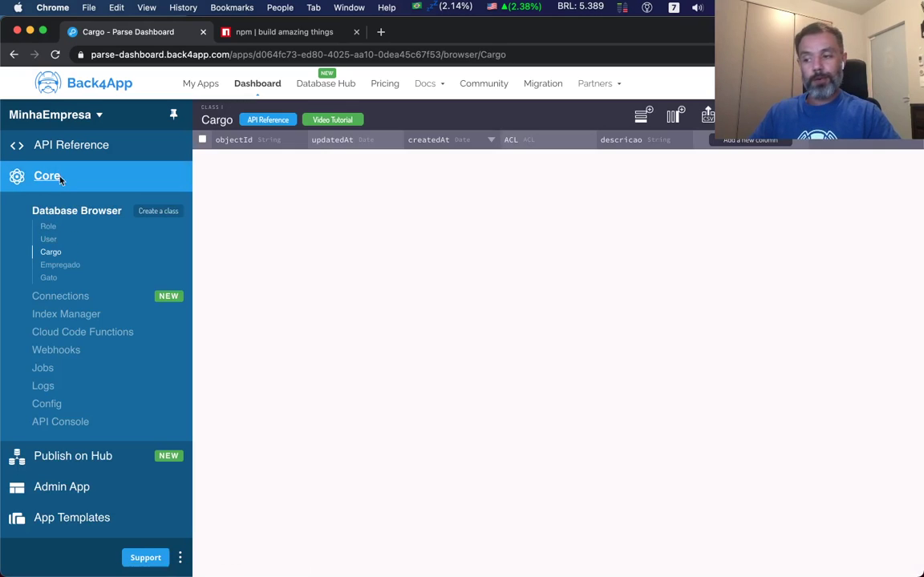
scroll(83, 513, down, 3)
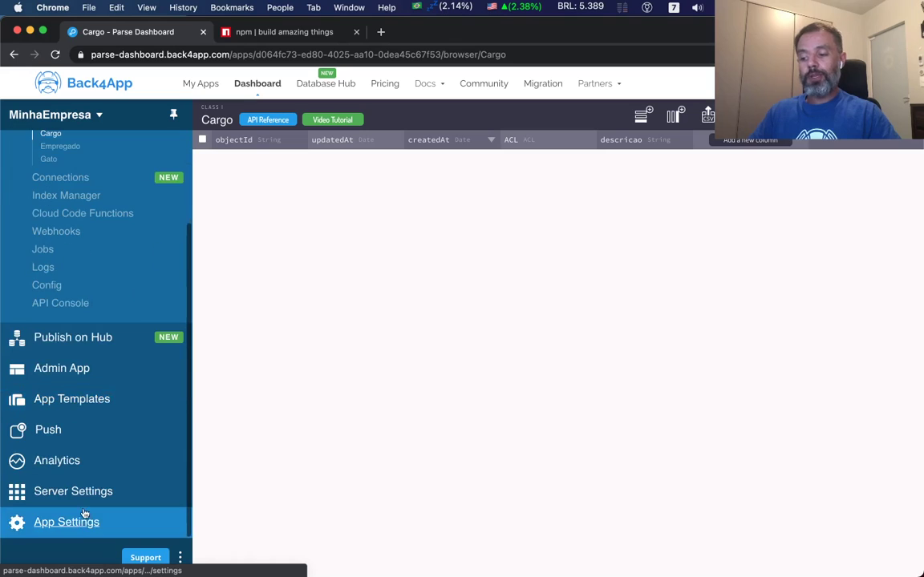
click(76, 490)
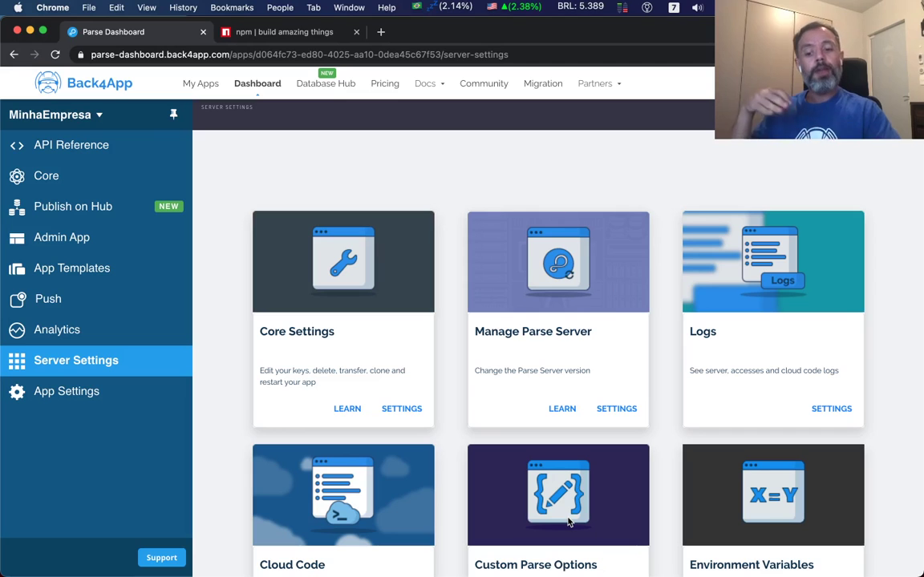
Scroll the settings cards down to Webhosting and Custom Domains, Verification emails and login integrations.
scroll(909, 455, down, 5)
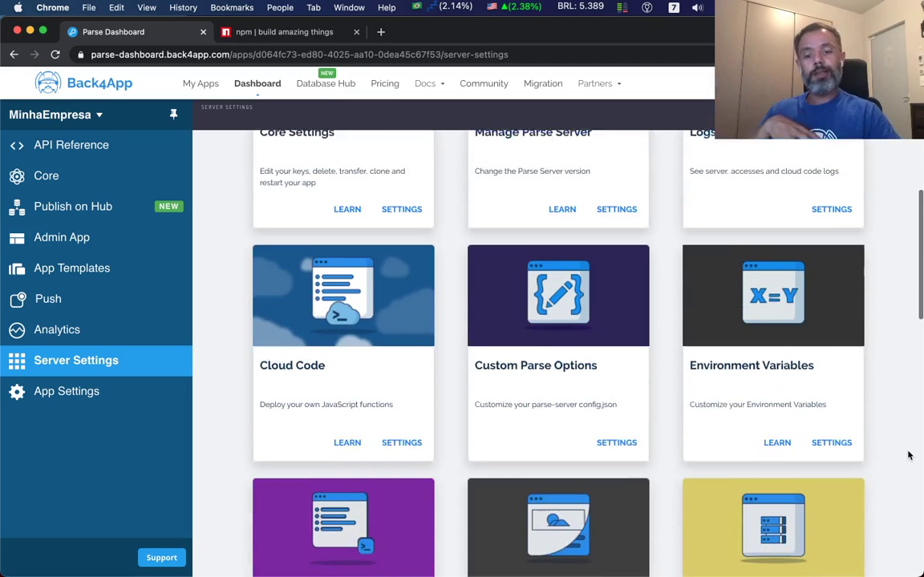
scroll(909, 455, down, 3)
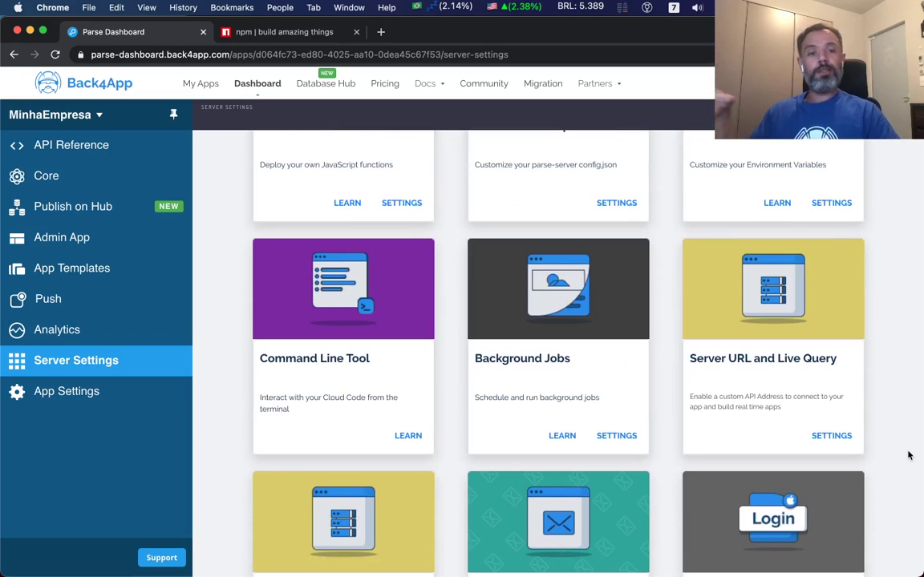
scroll(908, 455, down, 1)
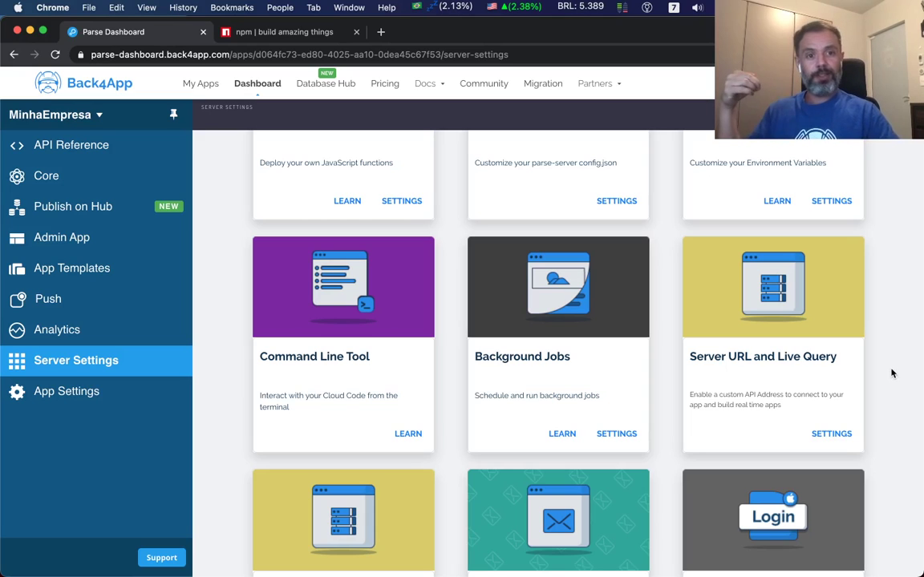
scroll(892, 373, down, 1)
scroll(891, 373, down, 2)
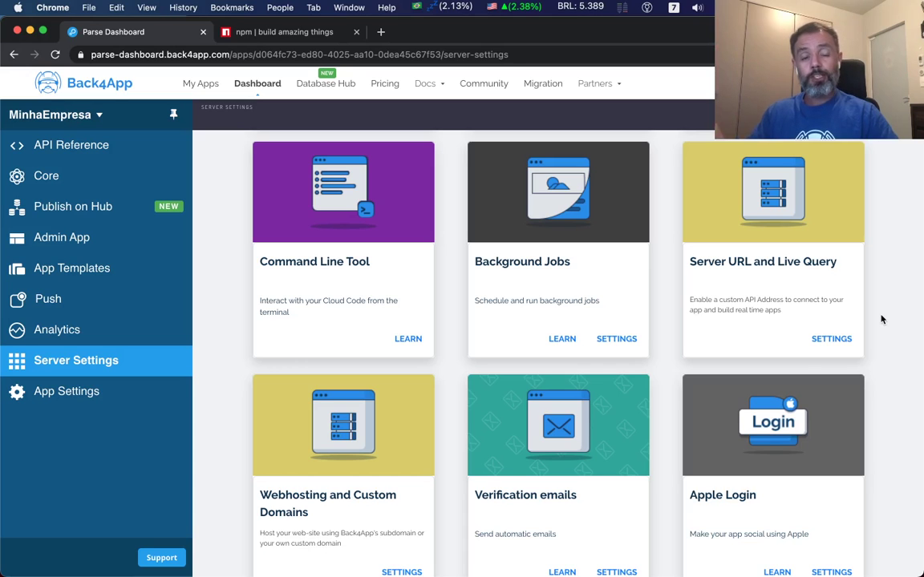
scroll(880, 319, down, 2)
scroll(881, 319, down, 2)
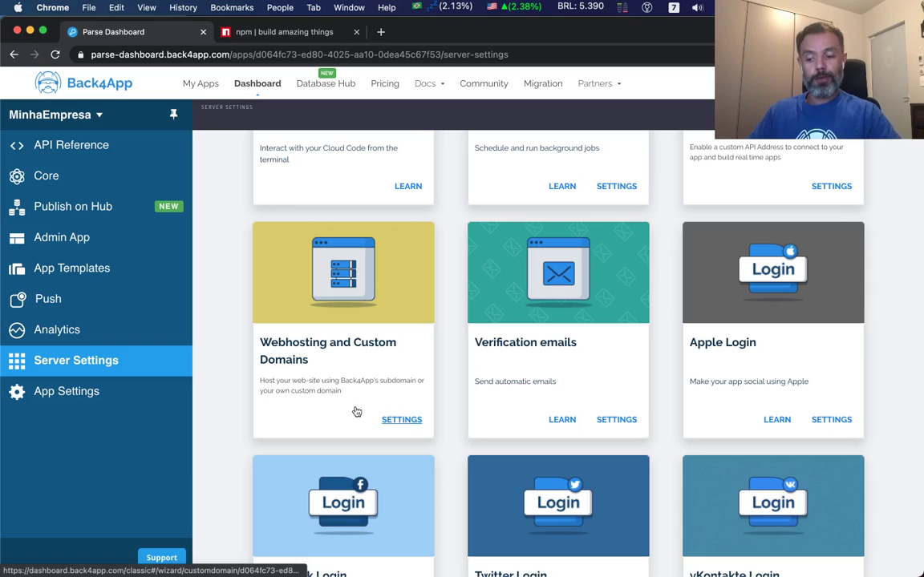
click(407, 421)
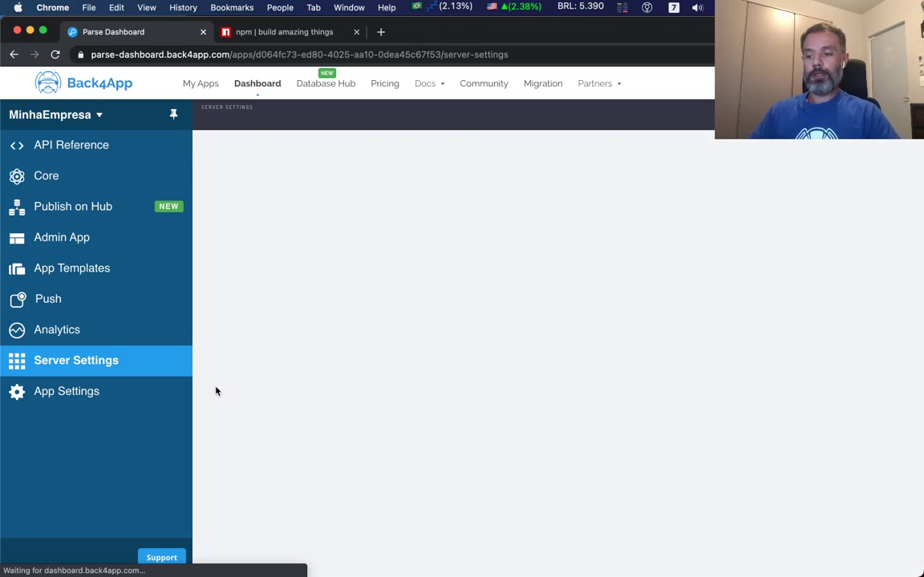
scroll(271, 401, down, 2)
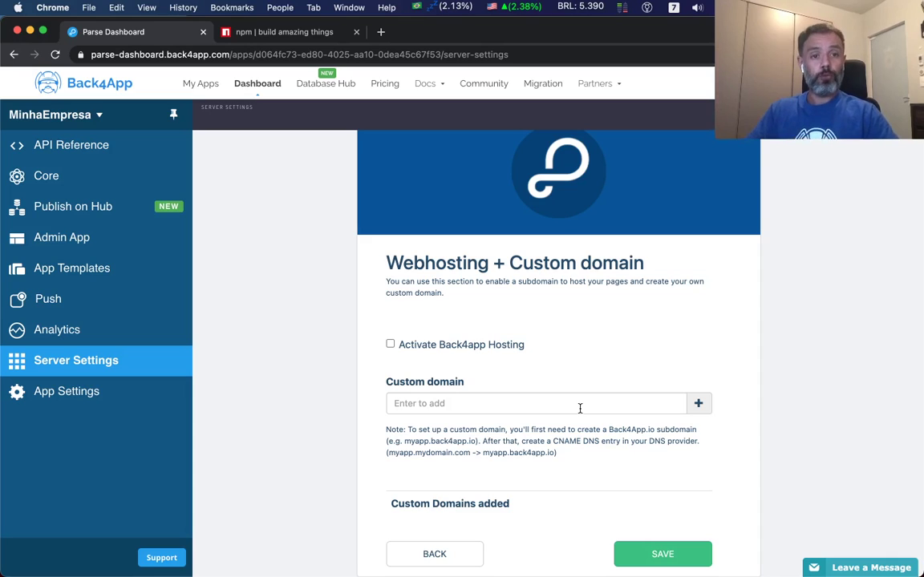
click(434, 553)
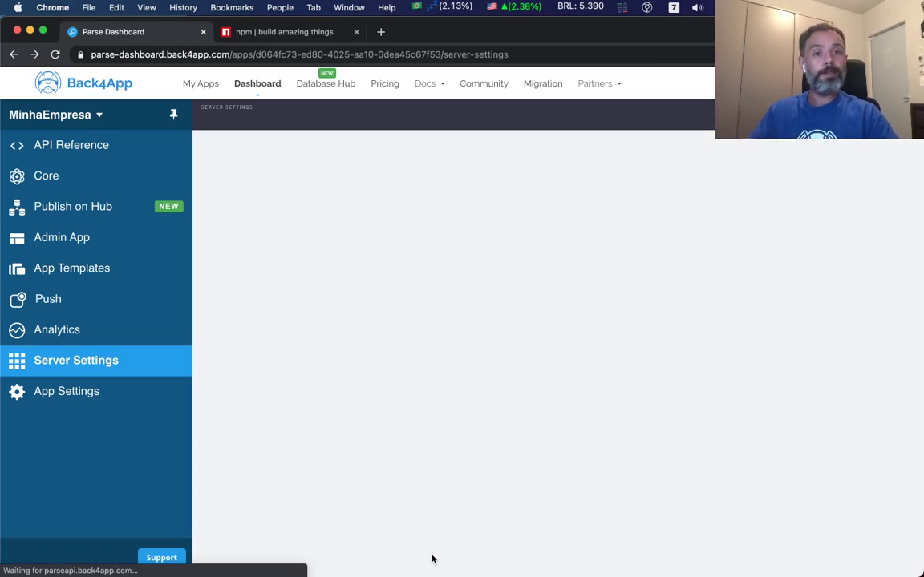
scroll(607, 440, down, 9)
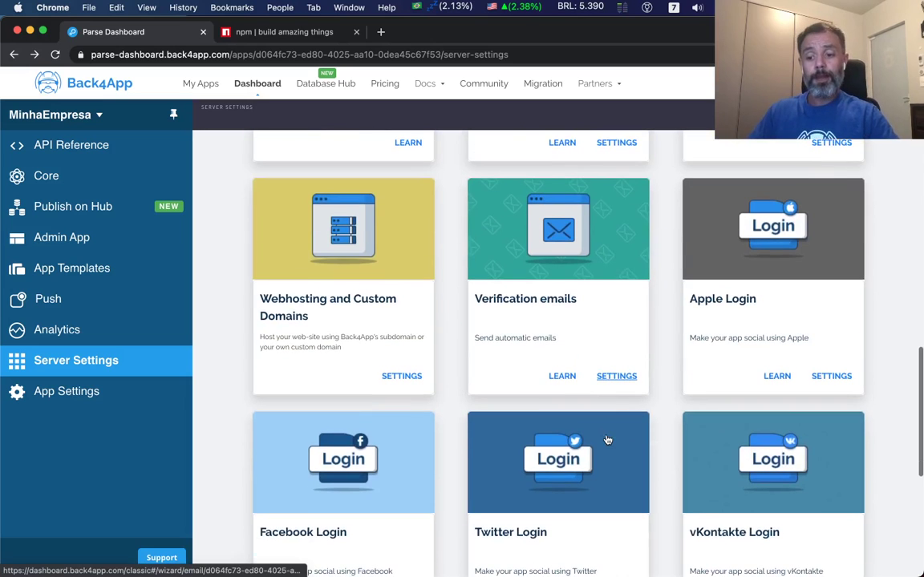
scroll(585, 315, up, 1)
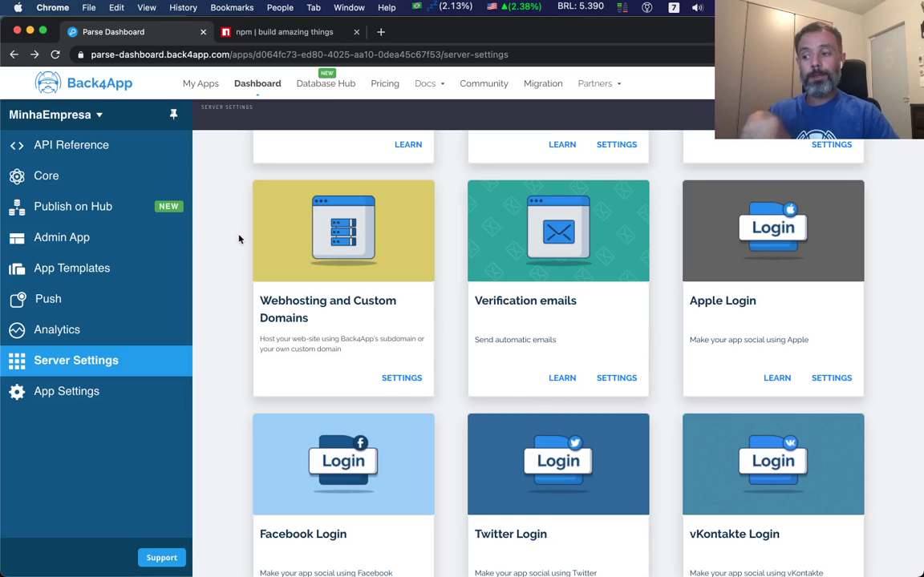
Show the User class in Core's Database Browser, with column headers and no rows.
click(55, 176)
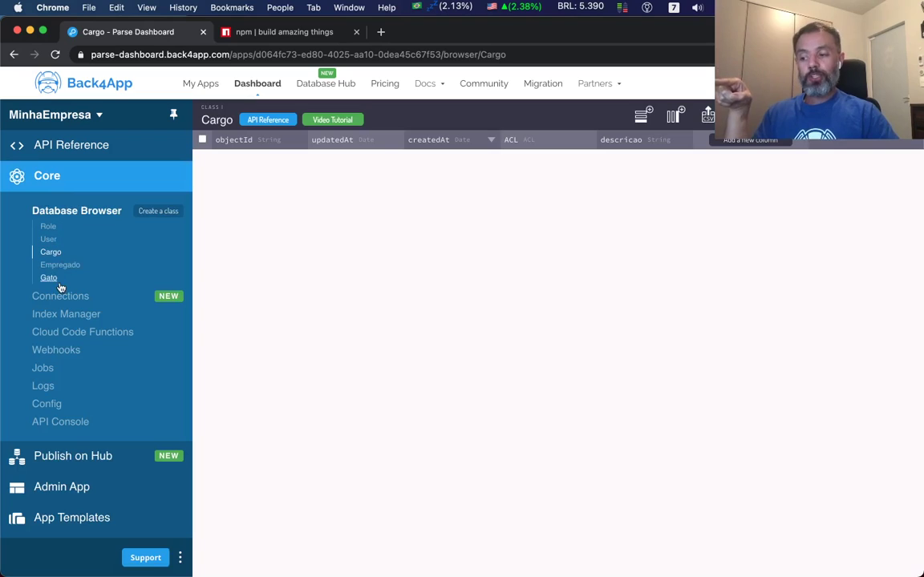
click(50, 240)
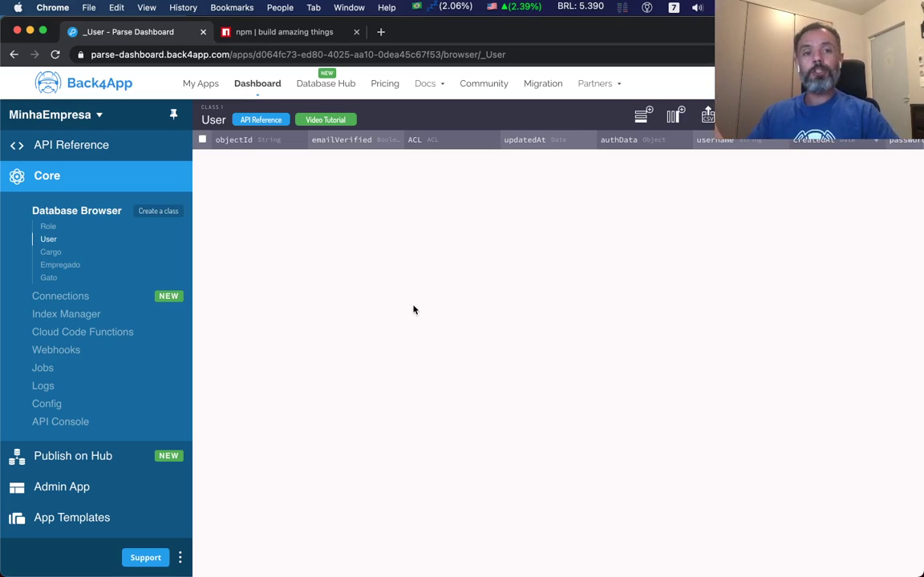
click(69, 147)
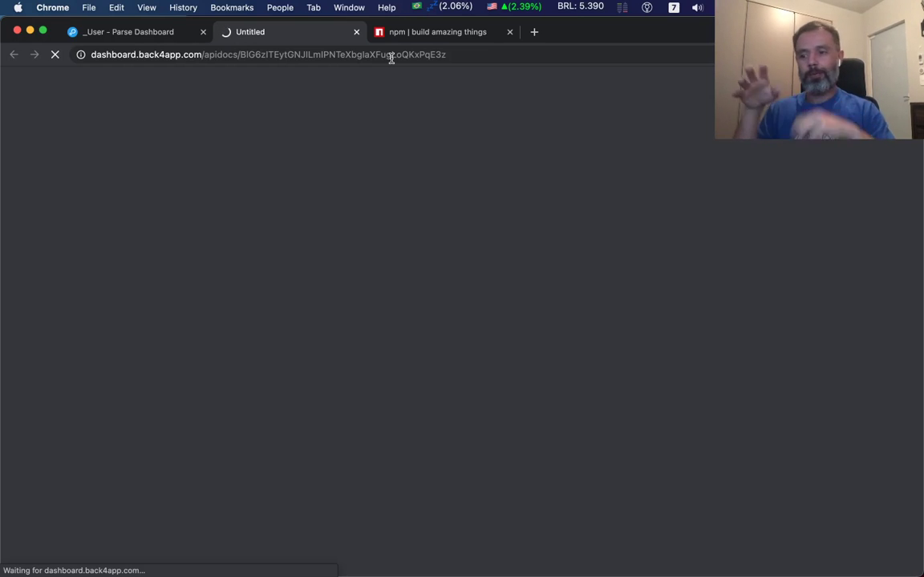
click(356, 32)
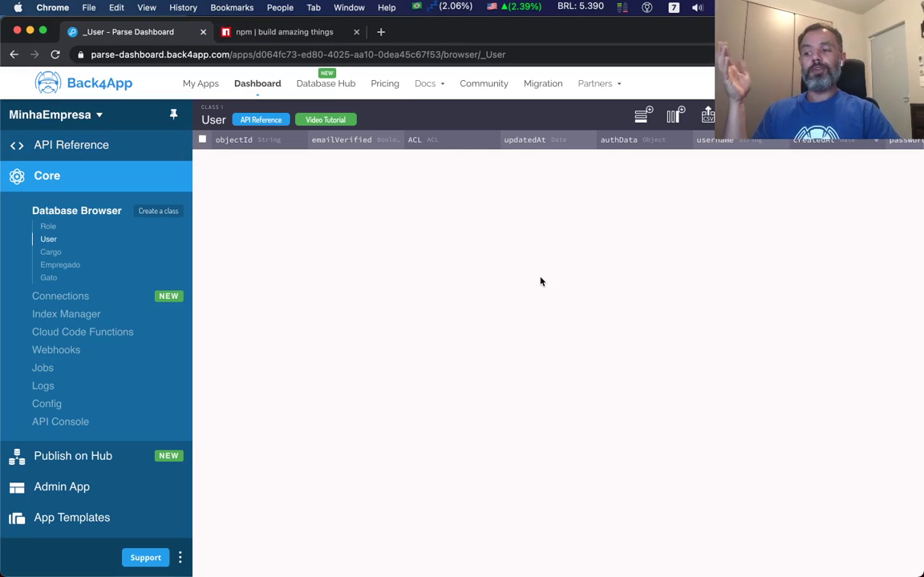